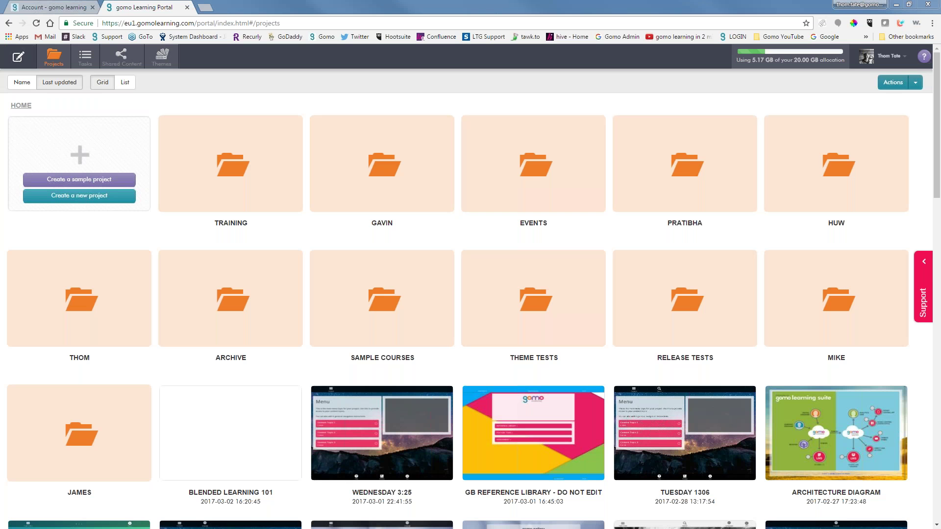
# Start a new project named 'Multi demo' set to multiple languages
pyautogui.click(86, 156)
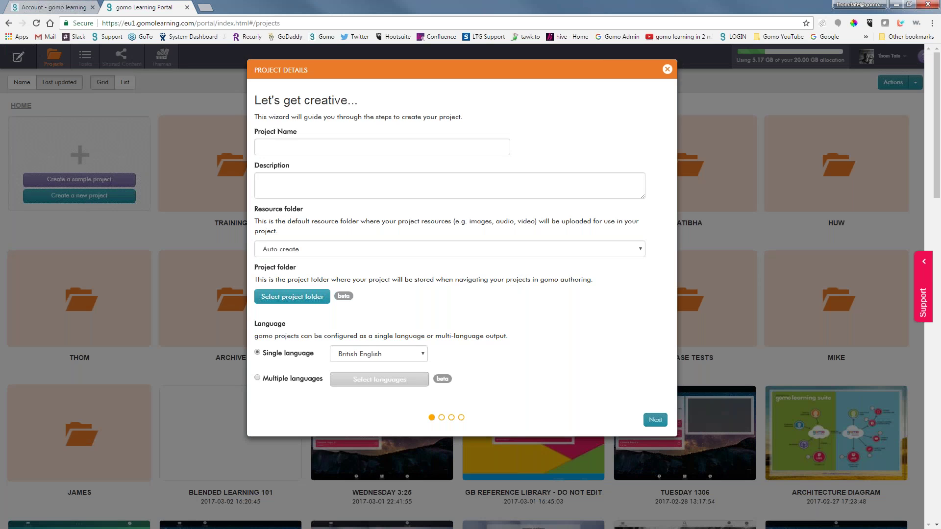
pyautogui.write('Multi demo')
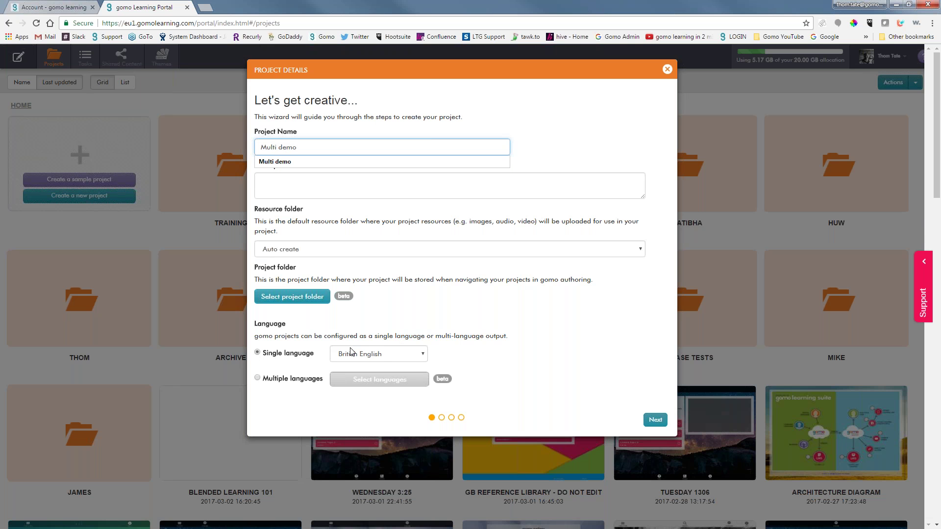
pyautogui.click(258, 378)
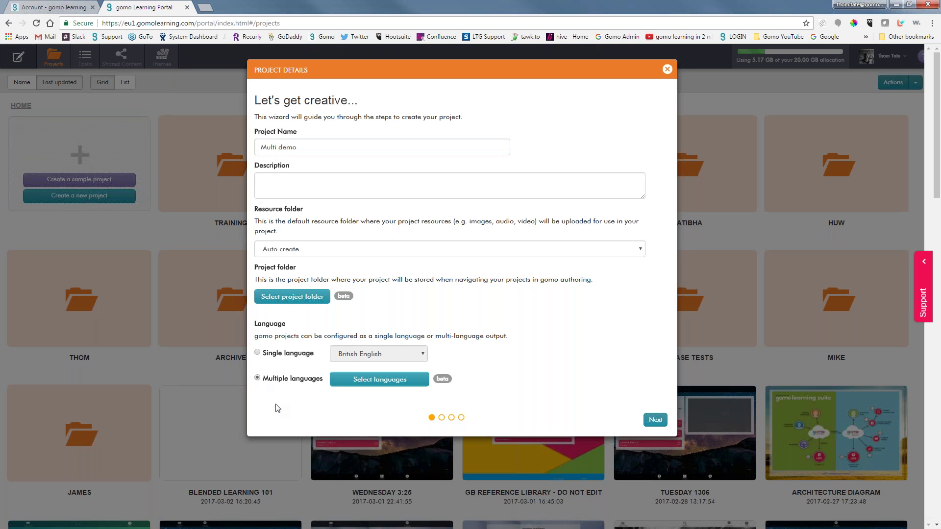
# Add Chinese and French alongside British English as the project languages
pyautogui.click(379, 380)
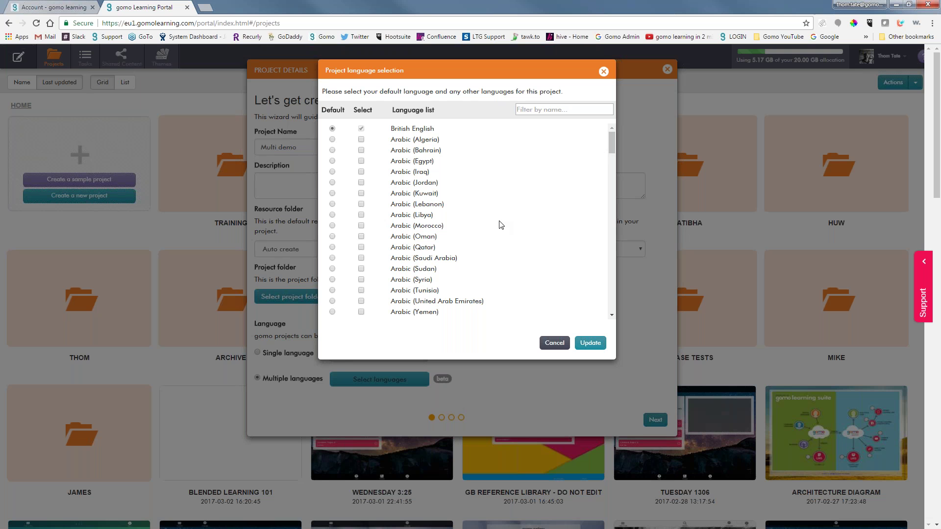
pyautogui.scroll(-3, 501, 225)
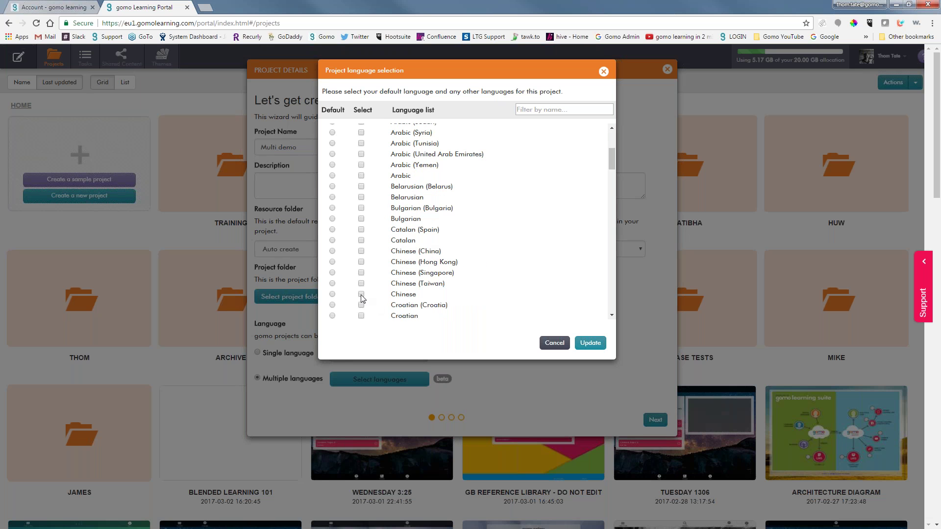
pyautogui.scroll(-4, 480, 278)
pyautogui.scroll(-3, 482, 279)
pyautogui.click(362, 285)
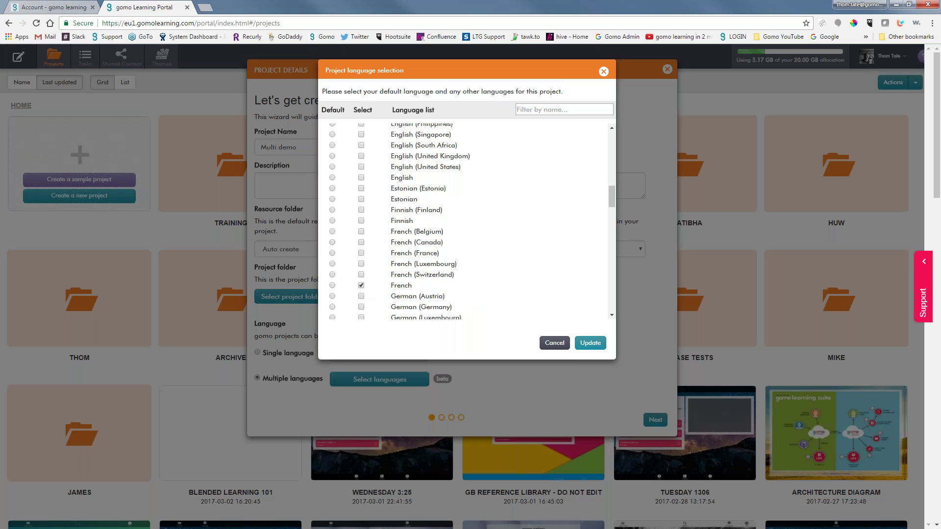
pyautogui.click(590, 343)
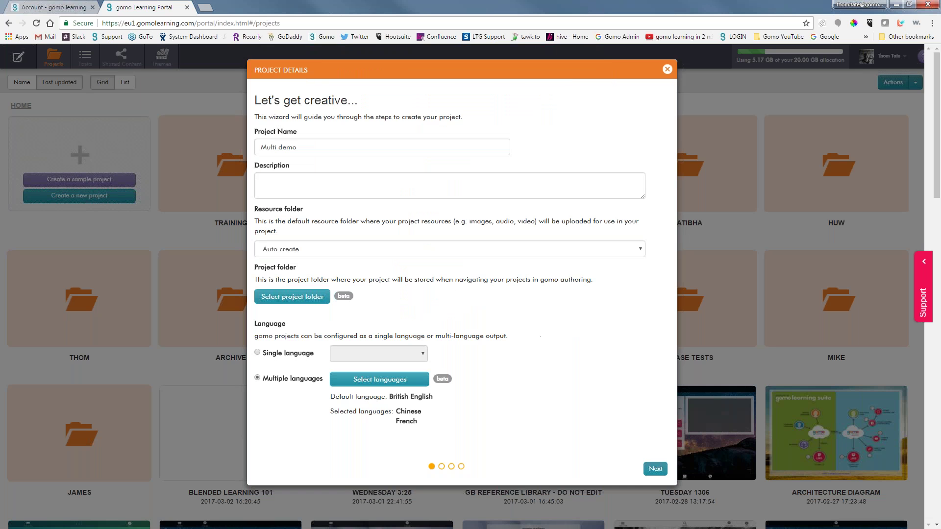
# Browse the theme list and keep the Origin theme for the project
pyautogui.click(655, 469)
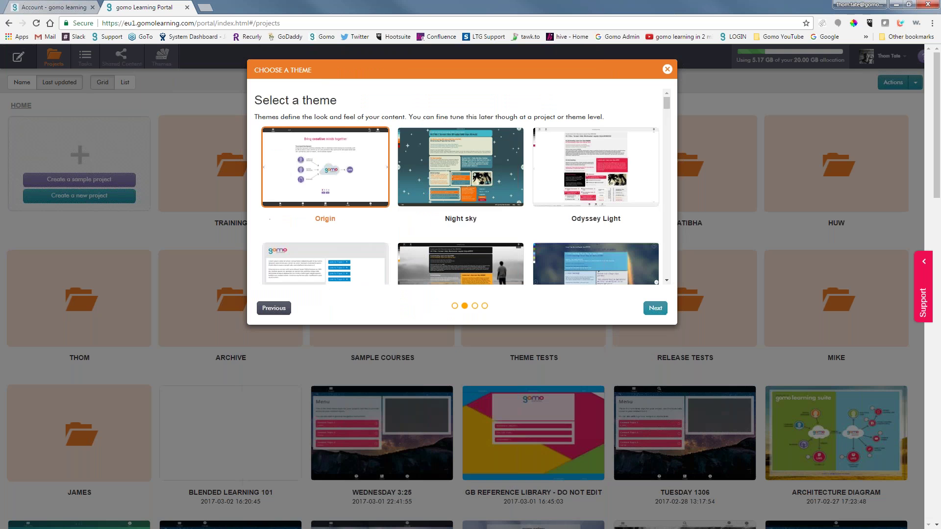
pyautogui.scroll(-5, 562, 167)
pyautogui.scroll(-5, 564, 167)
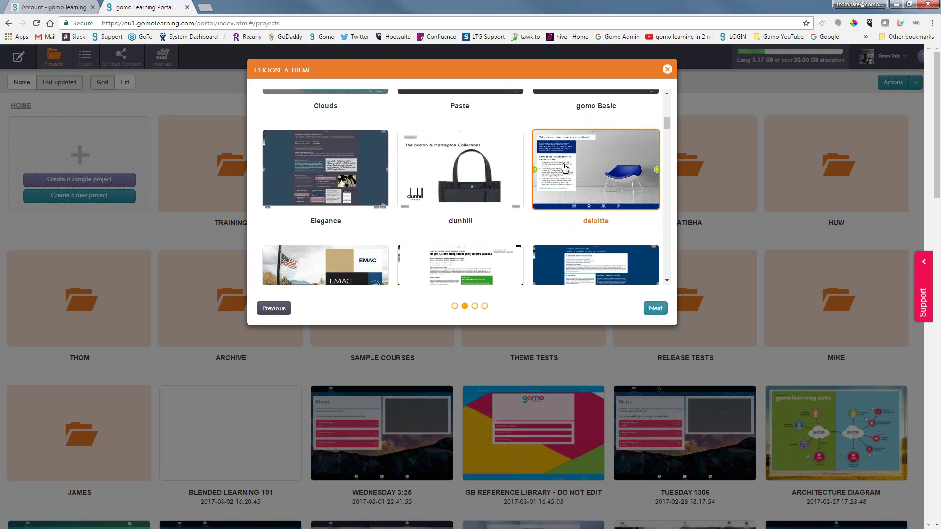
pyautogui.scroll(-4, 564, 167)
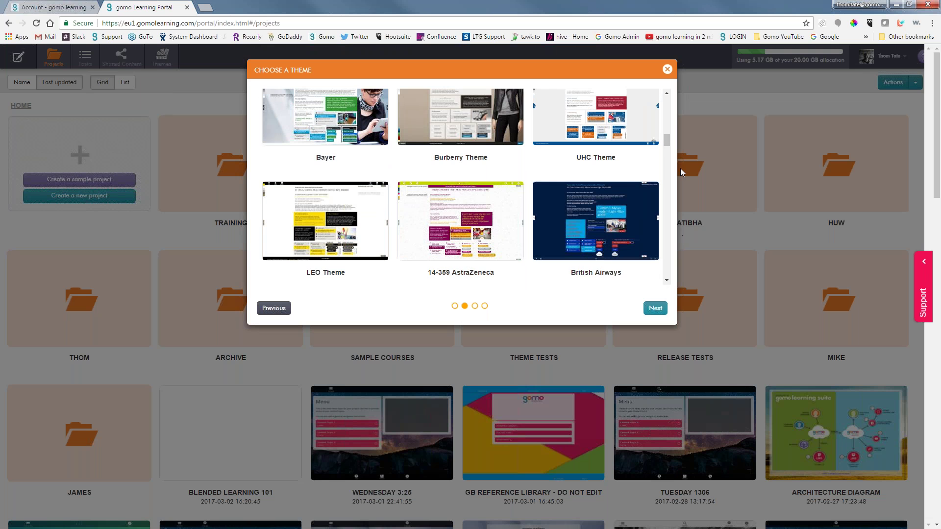
pyautogui.moveTo(665, 142); pyautogui.dragTo(665, 98)
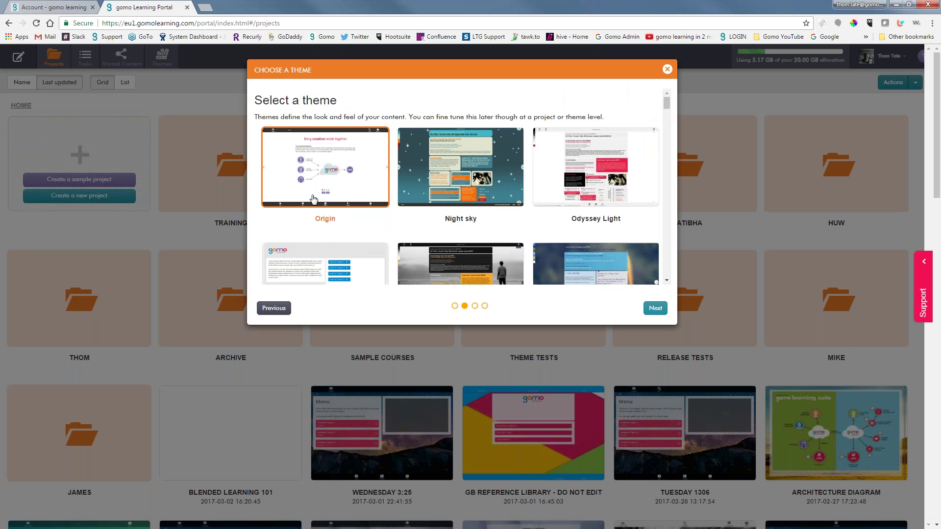
pyautogui.click(655, 308)
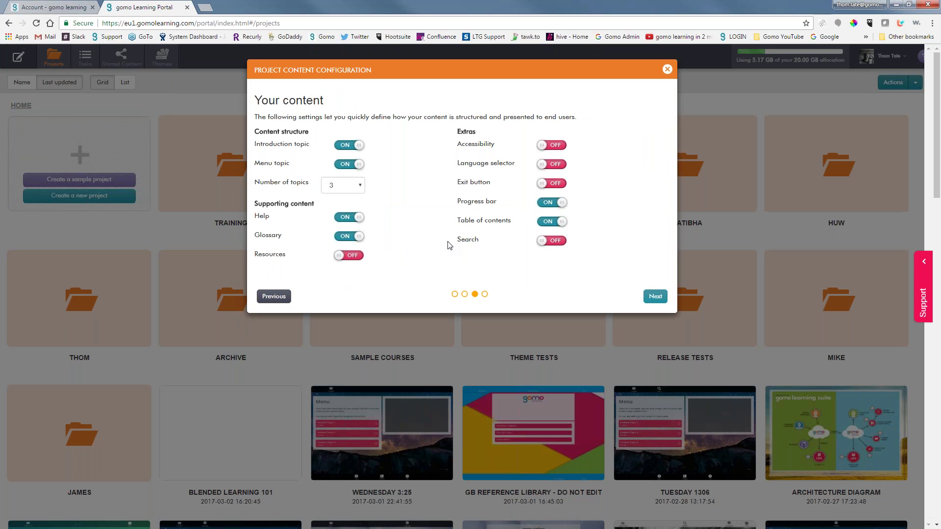
# Turn off the Introduction topic, set topics to 1, and enable the Language selector
pyautogui.click(339, 145)
pyautogui.click(359, 185)
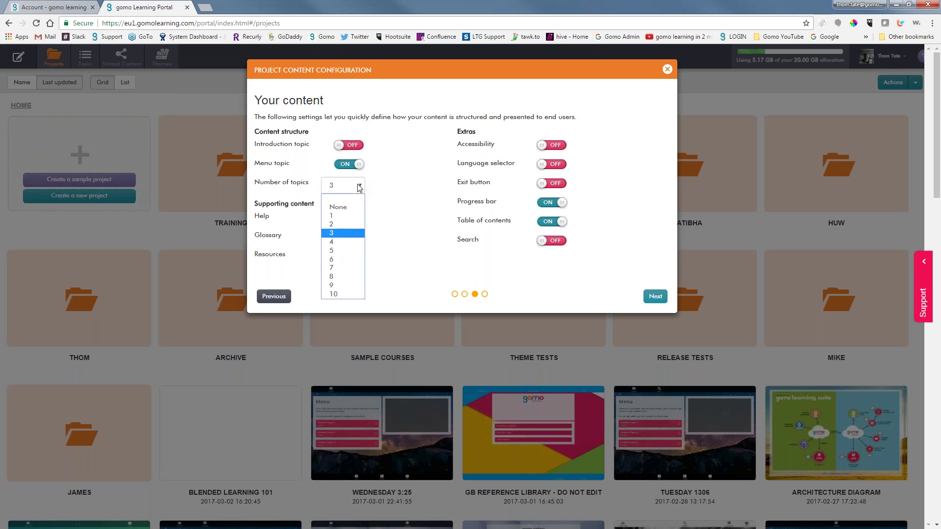
pyautogui.click(333, 215)
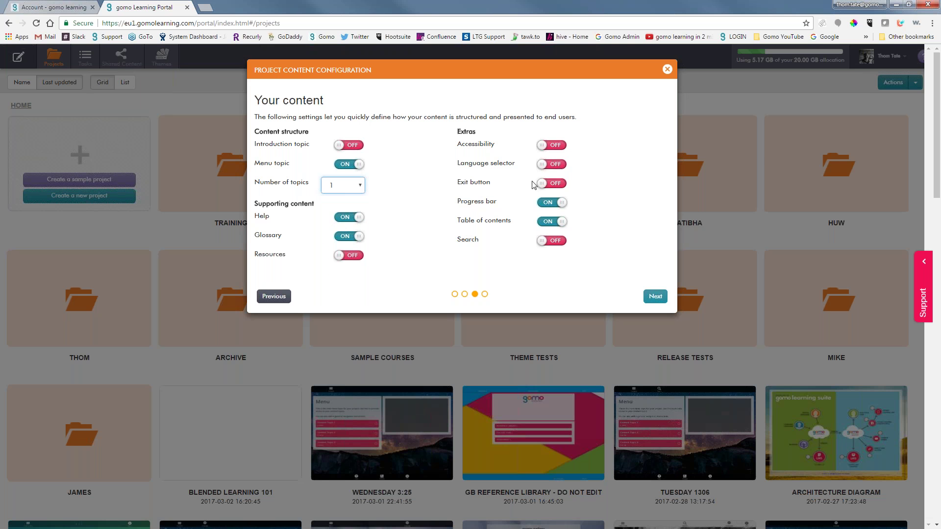
pyautogui.click(563, 165)
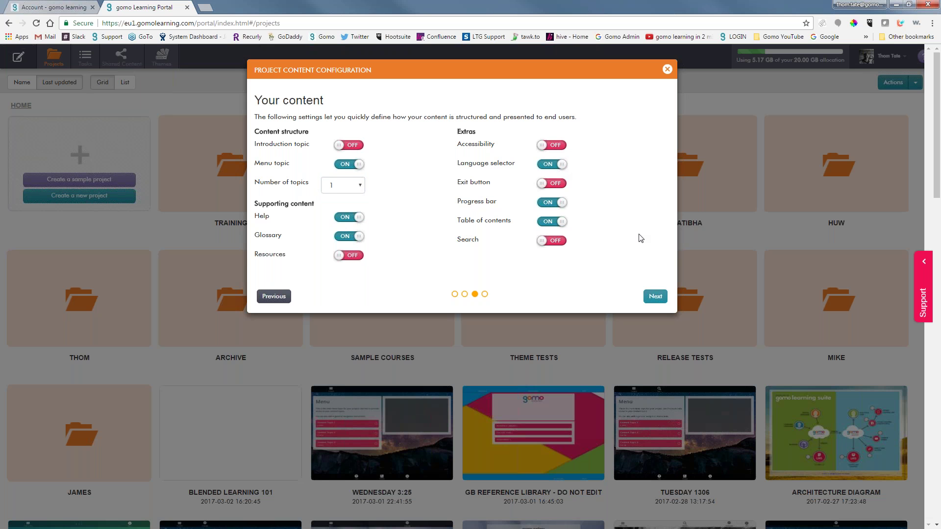
pyautogui.click(652, 296)
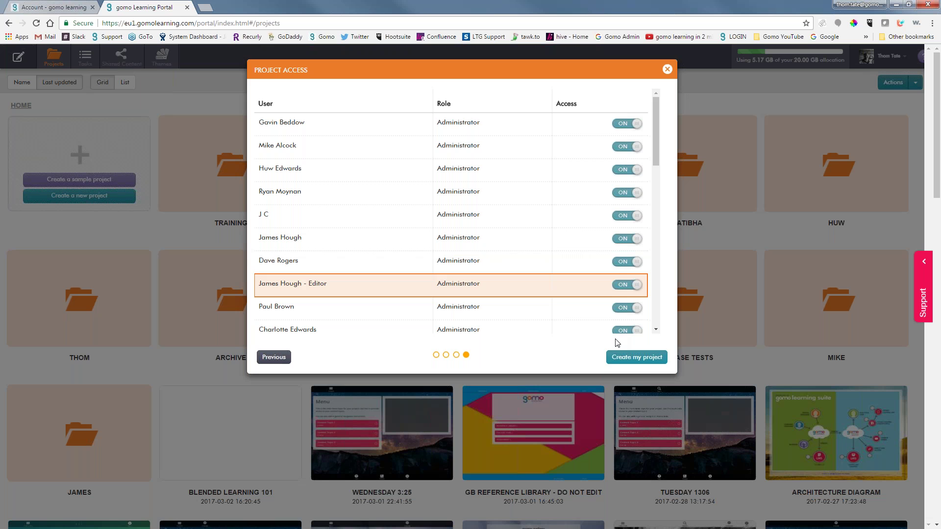
# Create the Multi demo project from the Project Access step
pyautogui.click(634, 357)
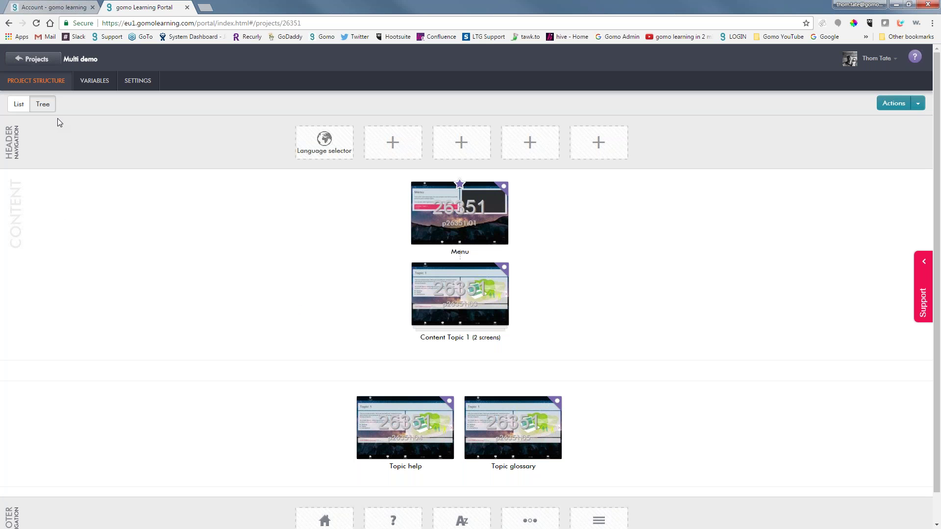
# Remove the Language selector from the first header slot and place it in the fourth
pyautogui.click(137, 81)
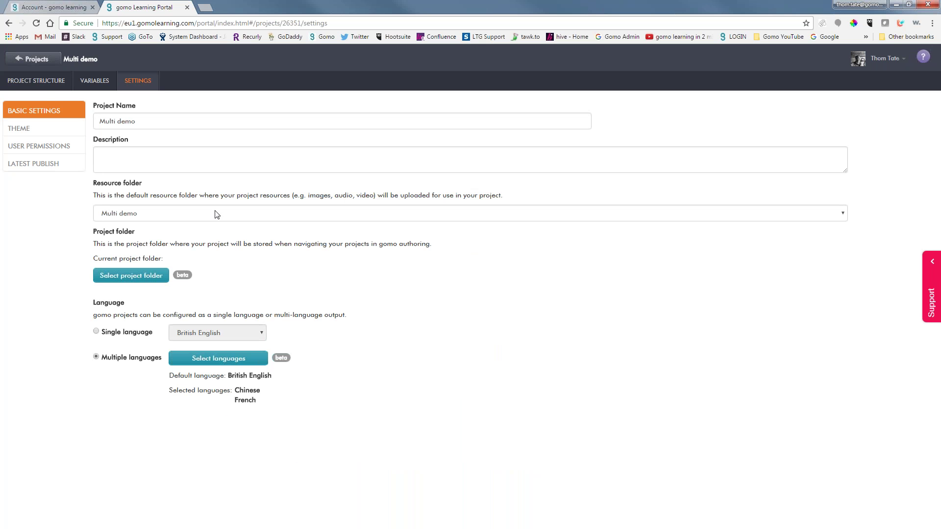
pyautogui.click(43, 82)
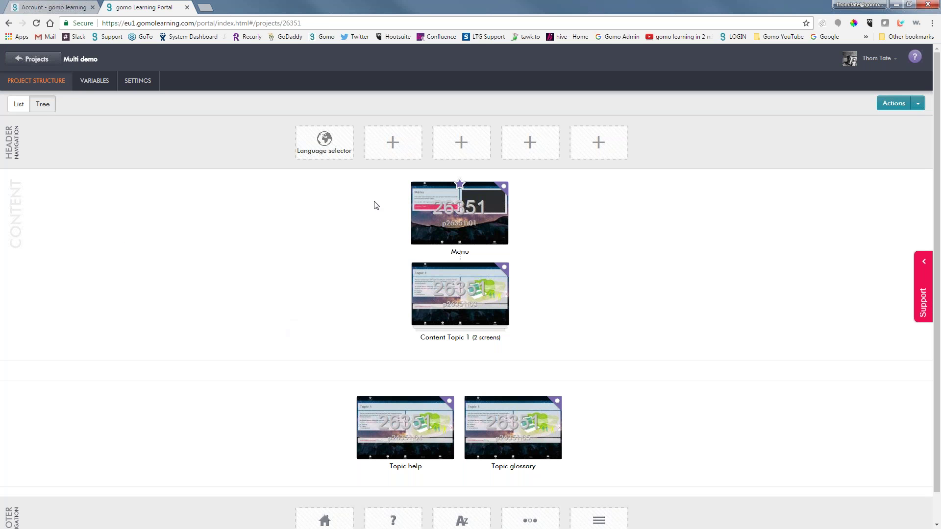
pyautogui.click(323, 146)
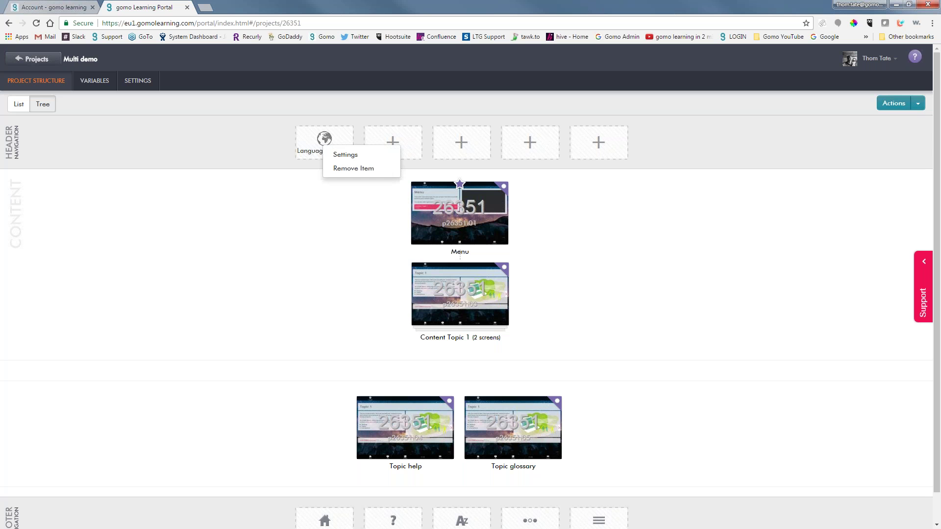
pyautogui.click(342, 169)
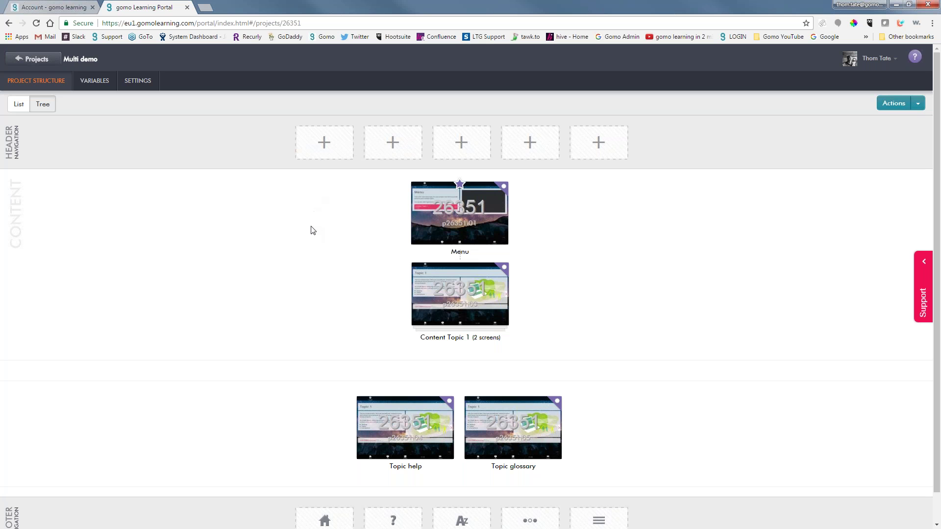
pyautogui.click(542, 145)
pyautogui.click(387, 153)
# Open the Menu topic and delete its embedded video frame and description text
pyautogui.click(460, 213)
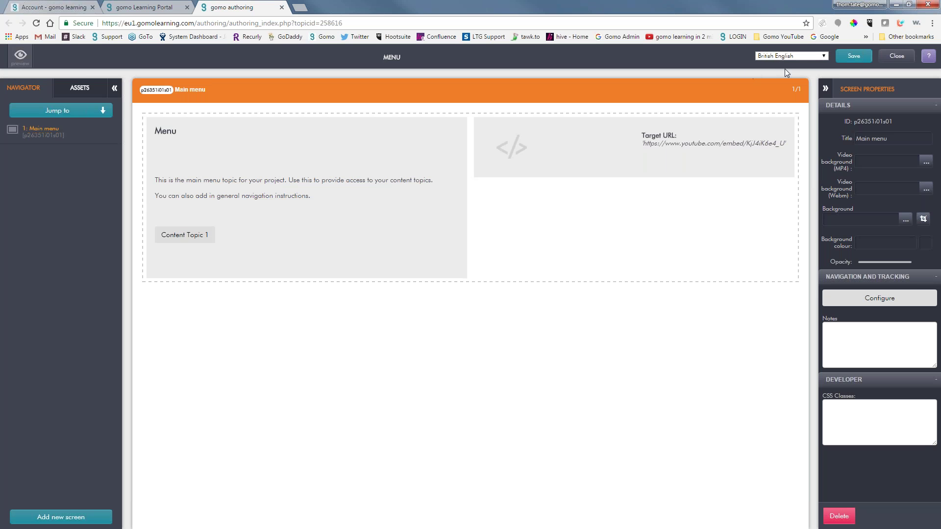
pyautogui.click(779, 146)
pyautogui.click(838, 517)
pyautogui.click(506, 301)
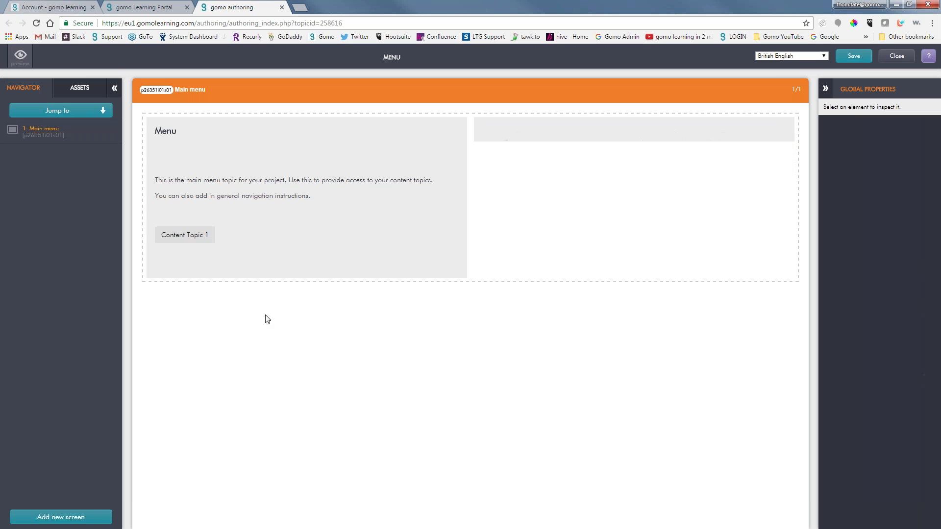
pyautogui.click(227, 190)
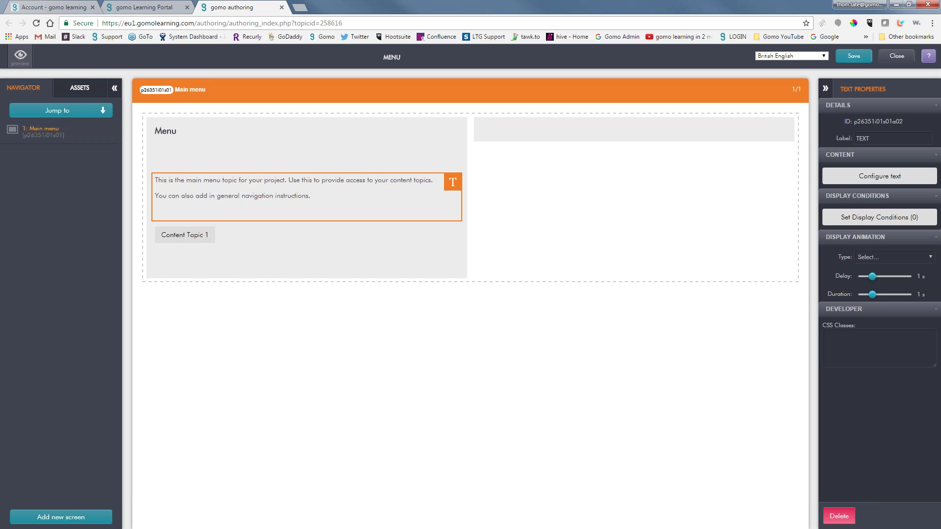
pyautogui.click(839, 516)
pyautogui.click(512, 305)
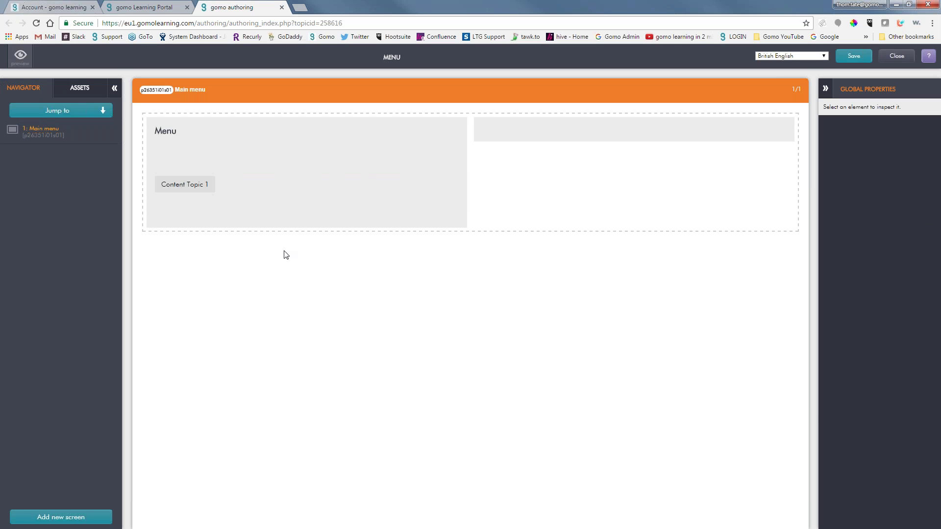
# Replace the Menu heading with the pasted multilingual welcome text and apply it
pyautogui.click(222, 143)
pyautogui.doubleClick(222, 142)
pyautogui.doubleClick(359, 243)
pyautogui.write("Welcome to gomo - this course shows you our multilingual capabilities. It's a single SCO with as many languages as you need. Use the language selector to switch languages.  You can also use the flags to change language.  Notice how the media also changes based on the language selection.")
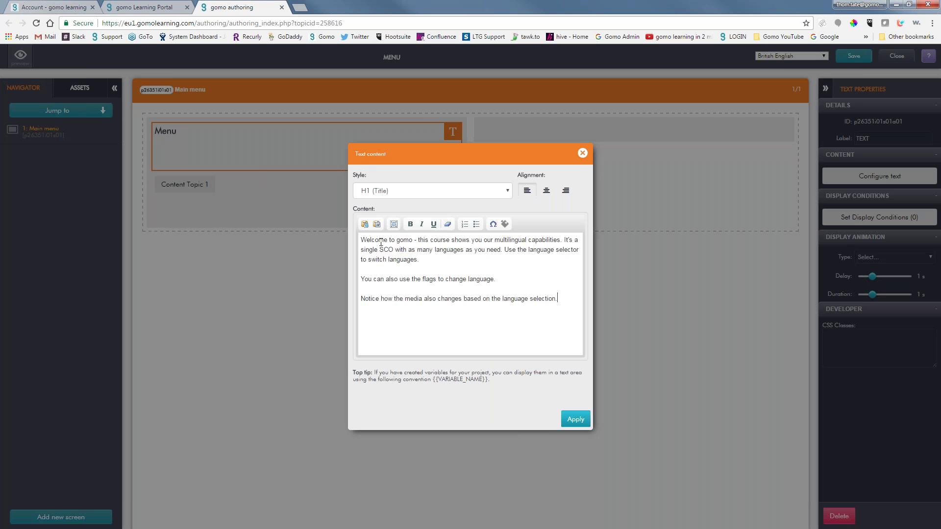
pyautogui.click(576, 418)
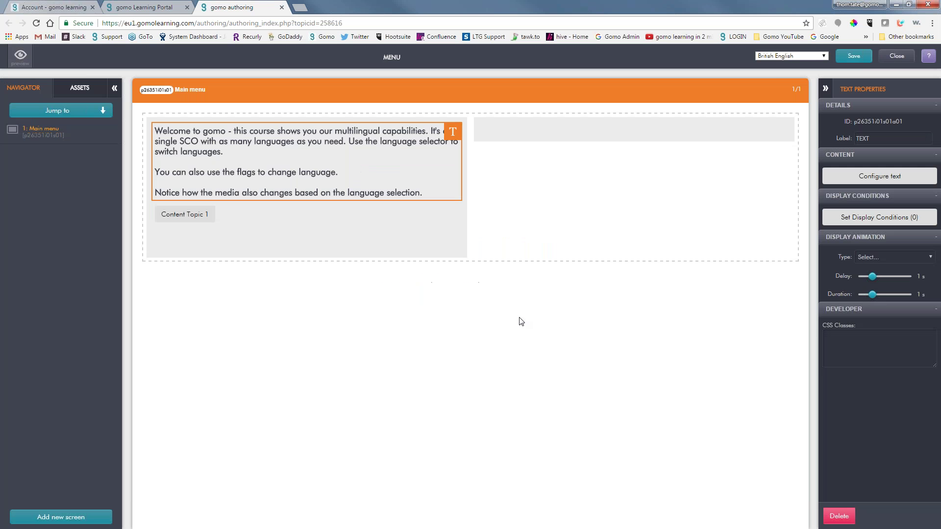
# Relabel the Content Topic 1 menu button to 'Learn more...'
pyautogui.click(199, 229)
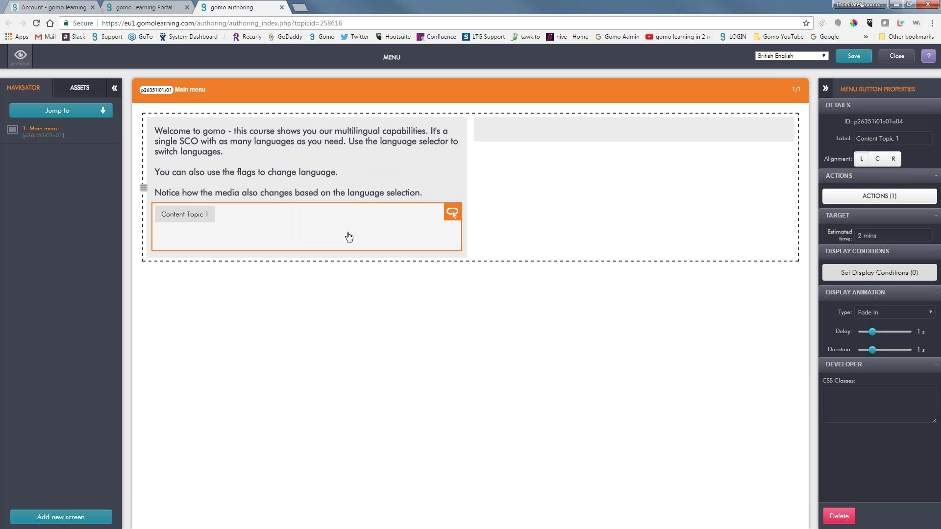
pyautogui.moveTo(913, 136); pyautogui.dragTo(846, 142)
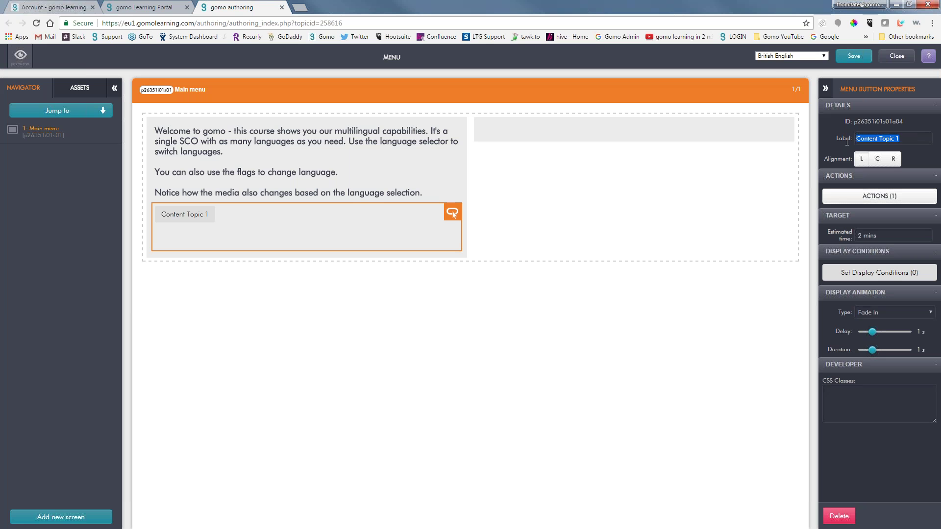
pyautogui.write('Learn more...')
pyautogui.click(80, 88)
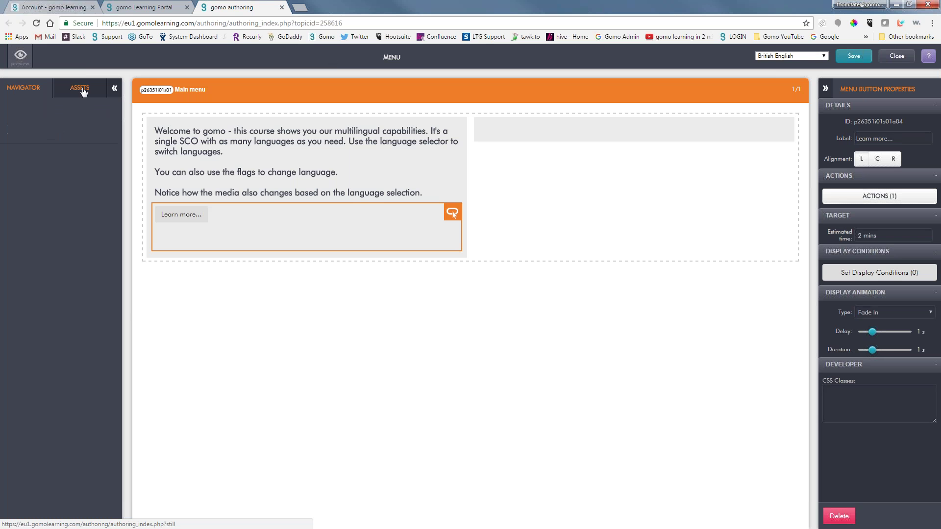
# Drag an Audio Player below the welcome text and an Image into the right column
pyautogui.click(41, 123)
pyautogui.moveTo(39, 149); pyautogui.dragTo(196, 277)
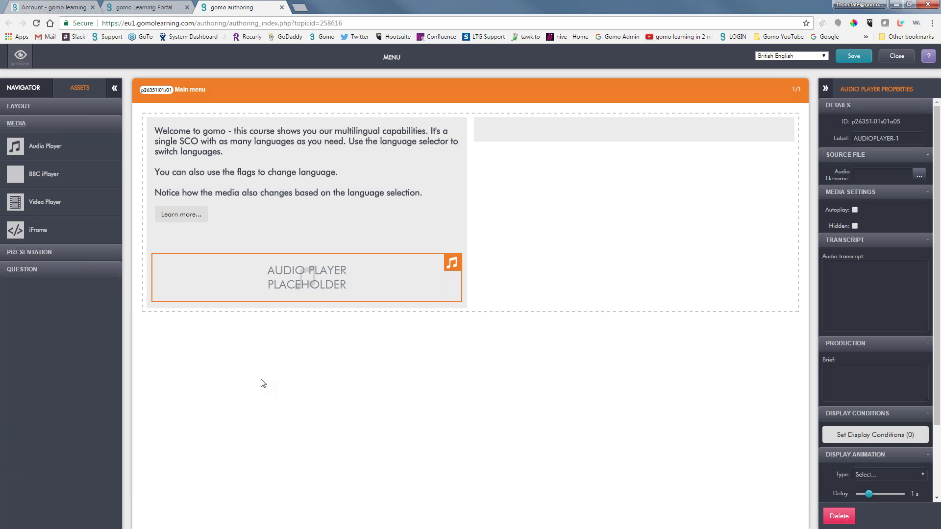
pyautogui.click(57, 253)
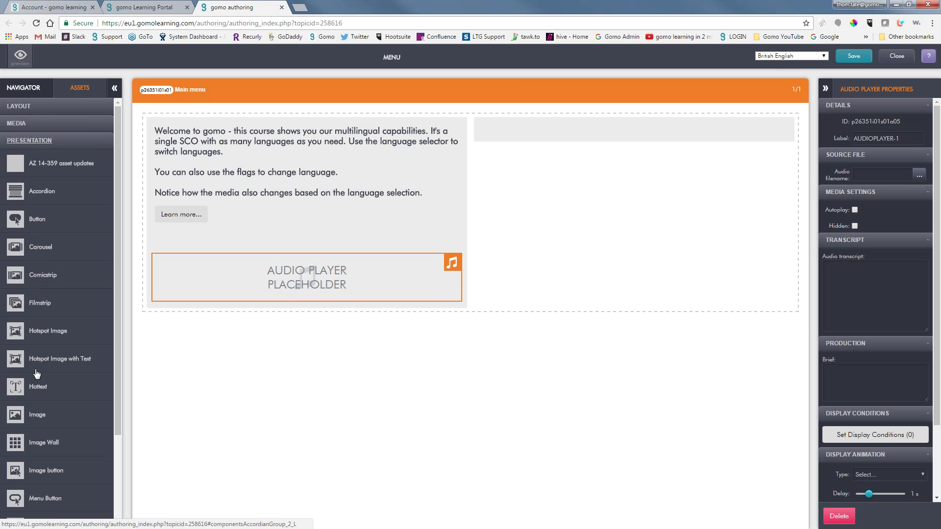
pyautogui.moveTo(30, 416); pyautogui.dragTo(588, 128)
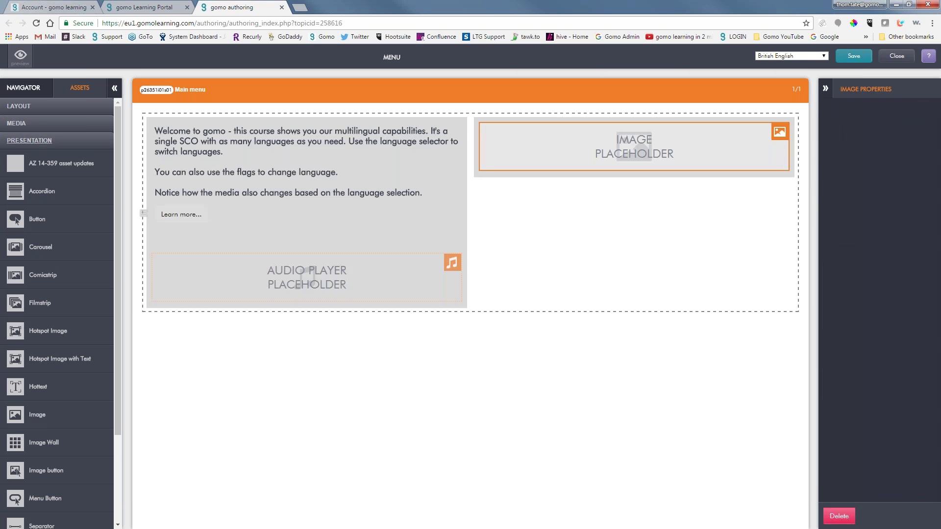
# Set the menu image to the Buckingham Palace photo from the ZZZZZZZ---T folder
pyautogui.doubleClick(669, 145)
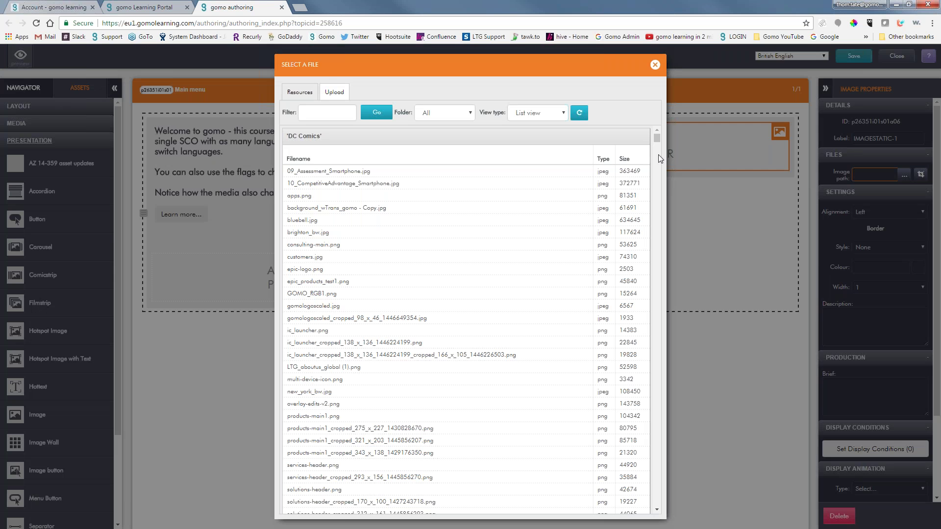
pyautogui.click(466, 114)
pyautogui.moveTo(574, 134); pyautogui.dragTo(570, 281)
pyautogui.click(489, 176)
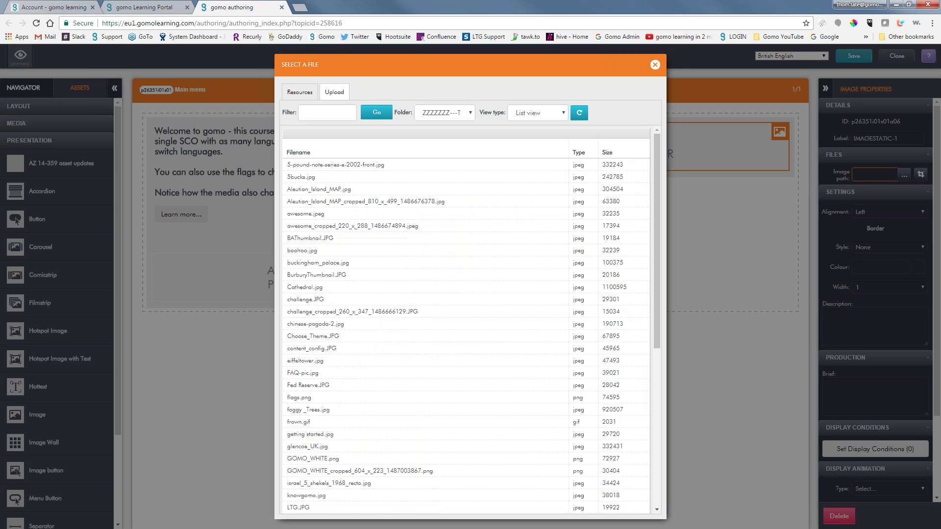
pyautogui.click(563, 117)
pyautogui.click(548, 136)
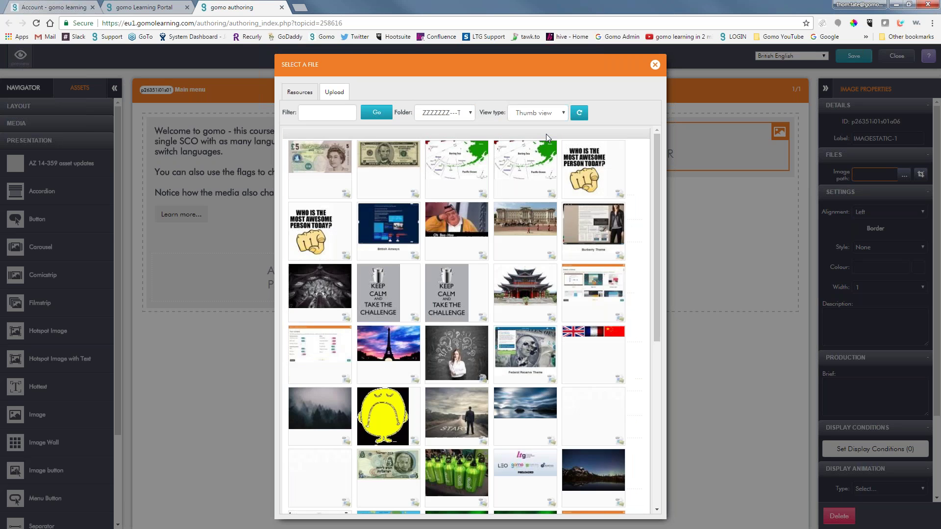
pyautogui.click(521, 234)
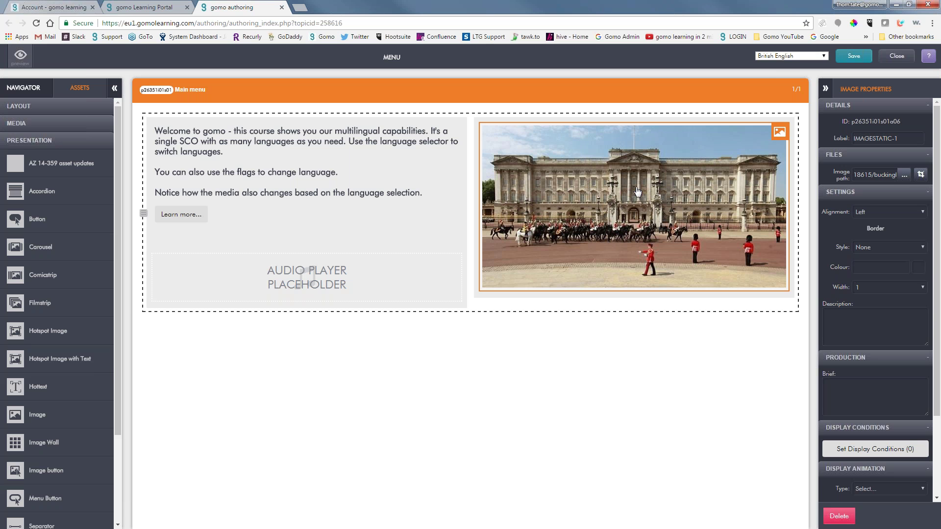
# Switch to the Chinese version and set its image to the pagoda photo
pyautogui.click(822, 57)
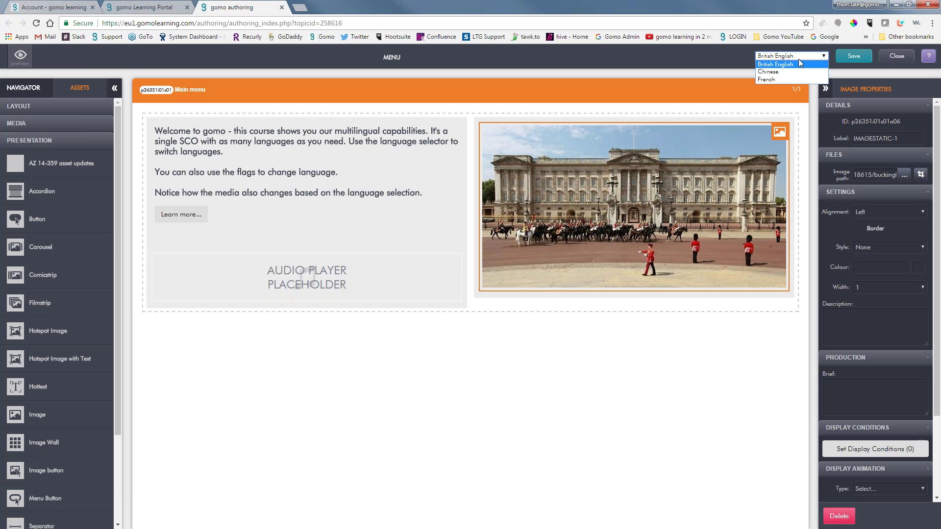
pyautogui.click(767, 71)
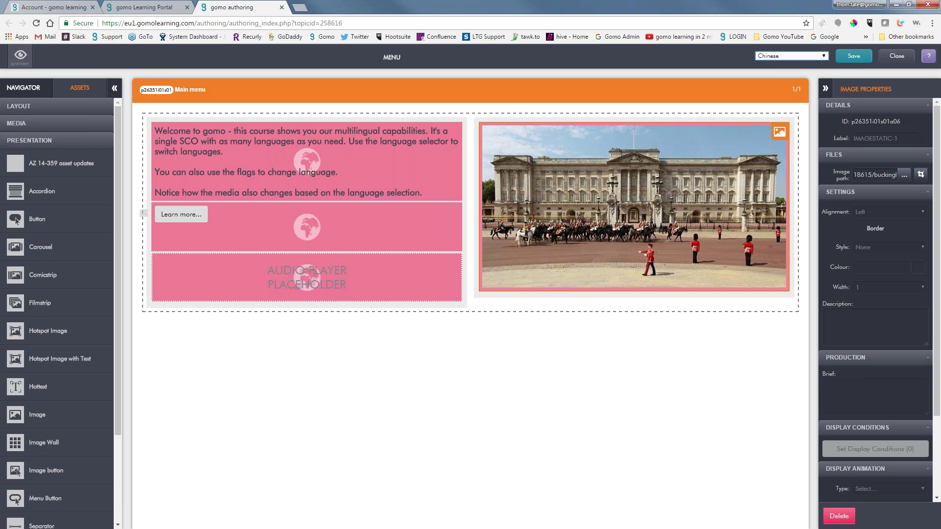
pyautogui.doubleClick(624, 225)
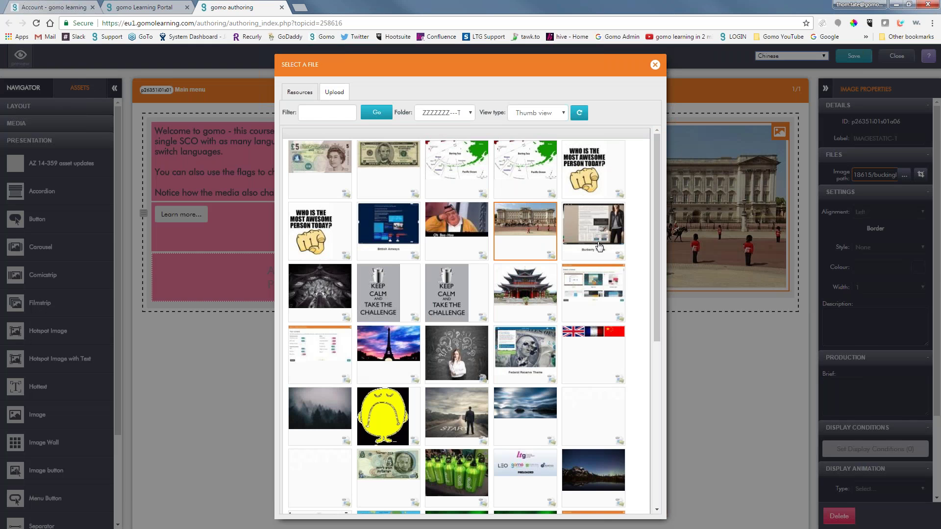
pyautogui.click(521, 238)
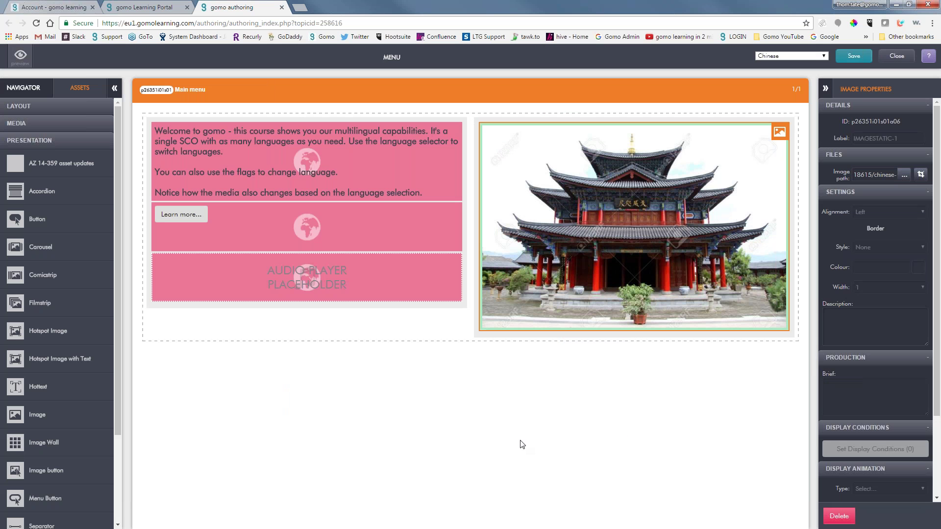
# Deselect the image and switch the screen to its French version
pyautogui.click(532, 439)
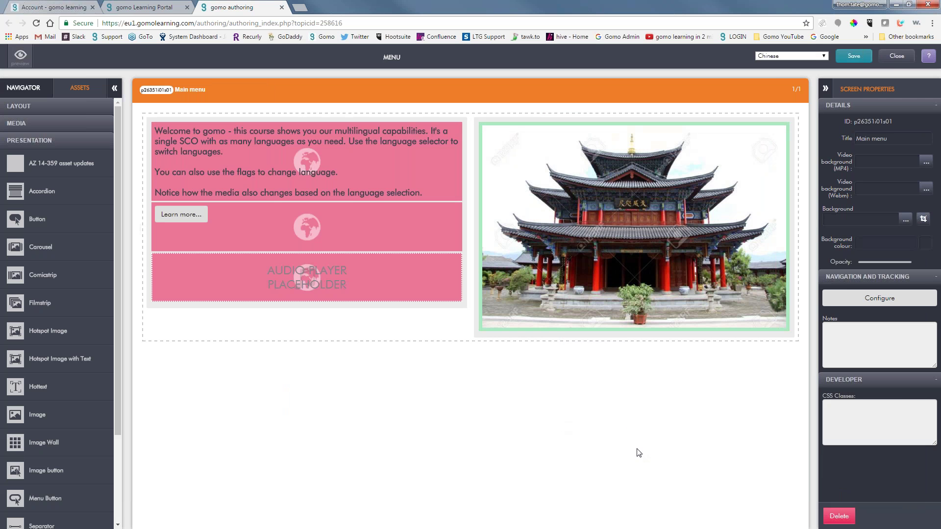
pyautogui.click(761, 55)
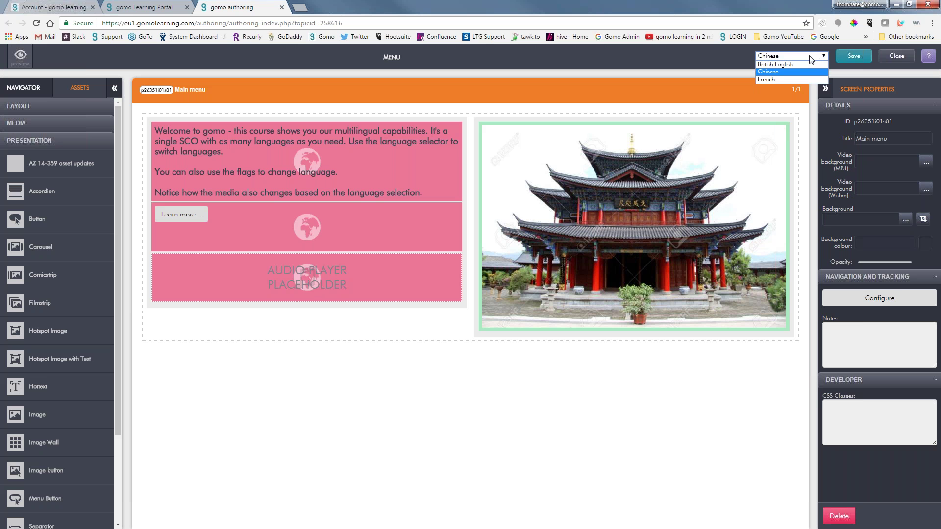
pyautogui.click(763, 79)
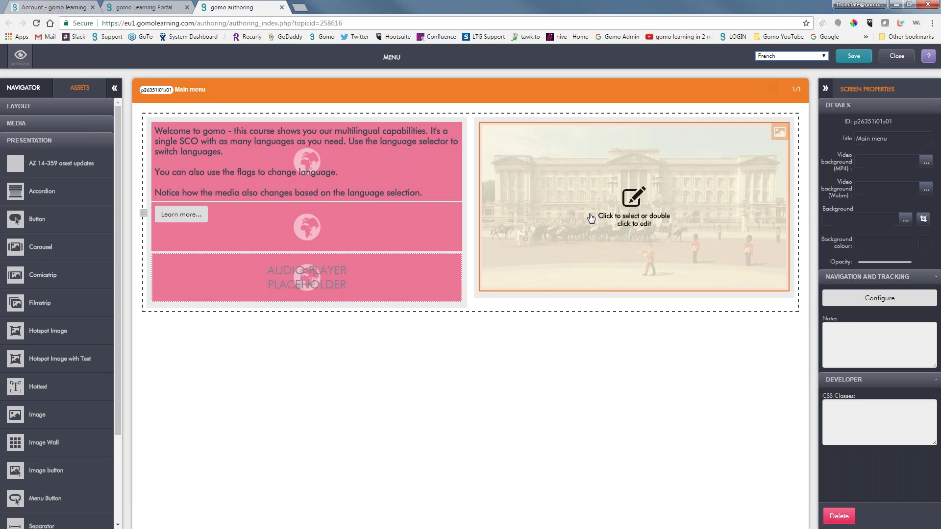
# Set the French version's image to the Eiffel Tower photo and save the course
pyautogui.doubleClick(606, 207)
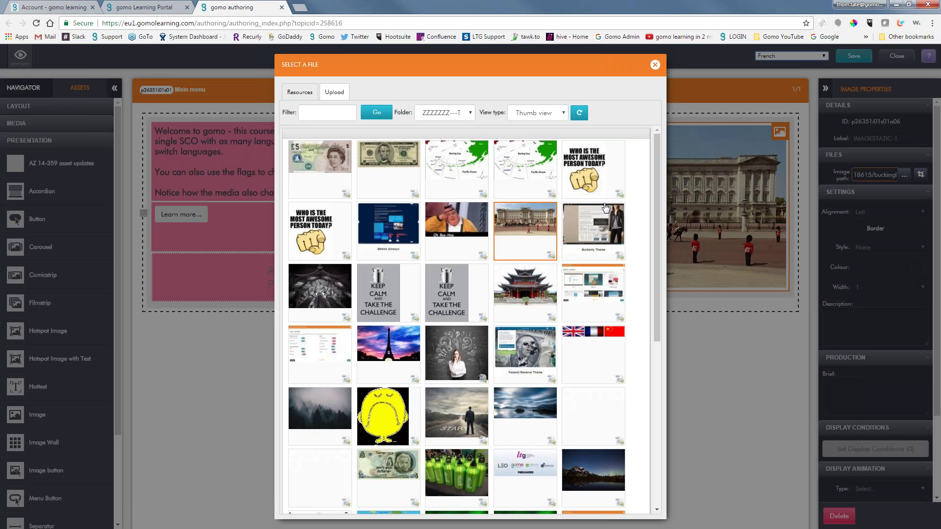
pyautogui.click(388, 356)
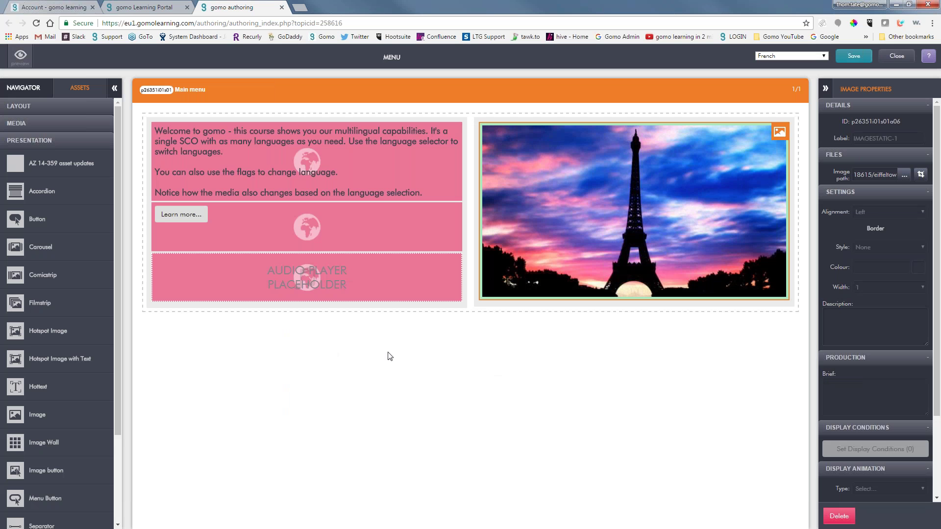
pyautogui.click(854, 56)
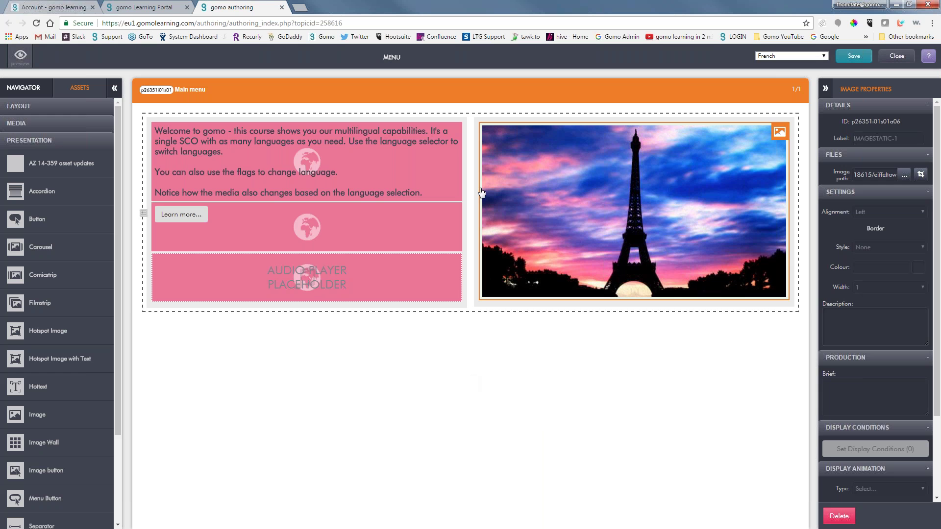
pyautogui.click(343, 275)
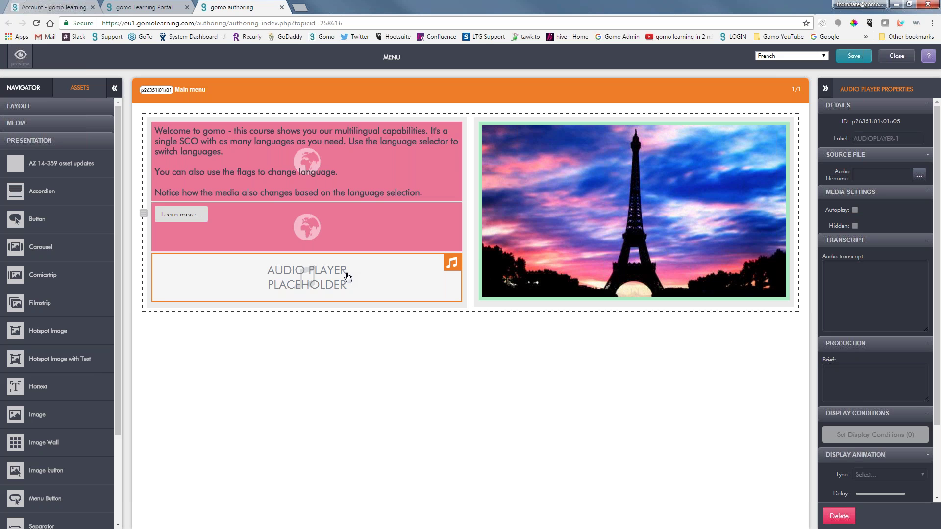
# Switch the course back to British English and load brighton.mp3 into the menu audio player
pyautogui.click(790, 56)
pyautogui.click(784, 64)
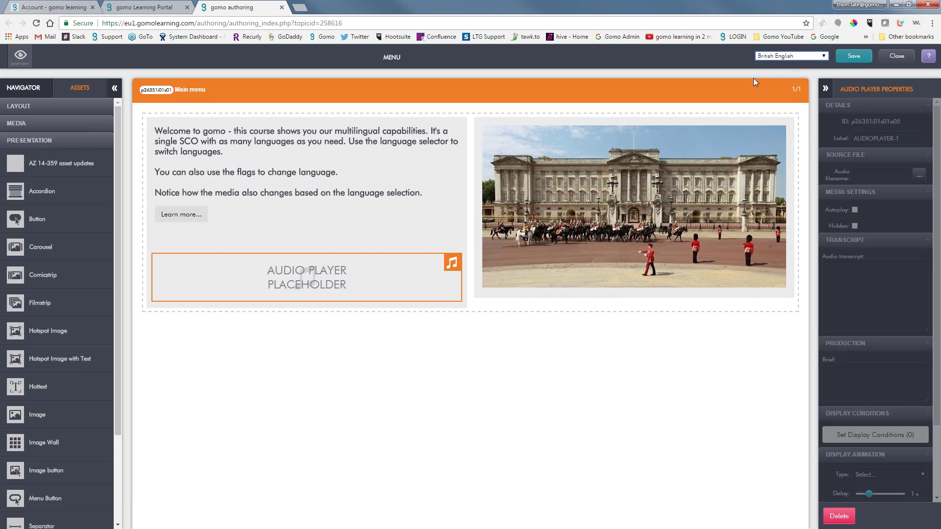
pyautogui.doubleClick(357, 275)
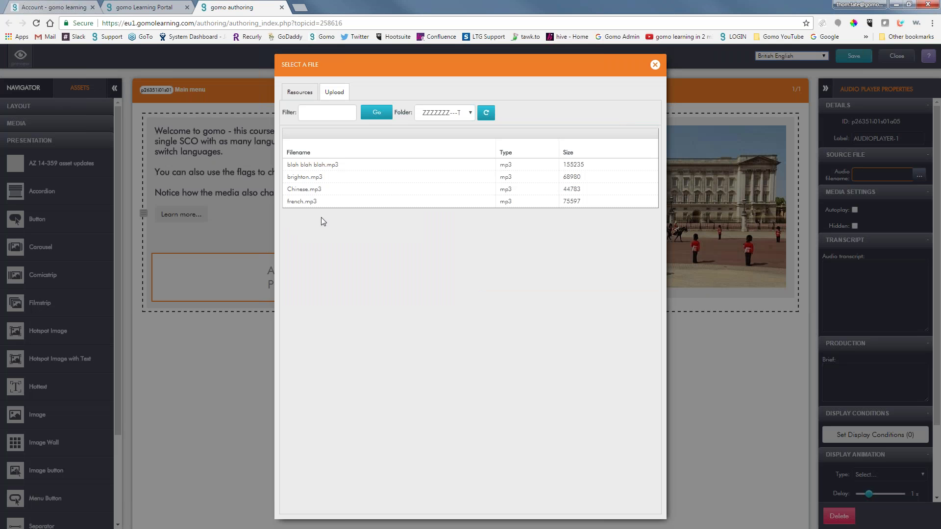
pyautogui.doubleClick(319, 178)
pyautogui.click(574, 395)
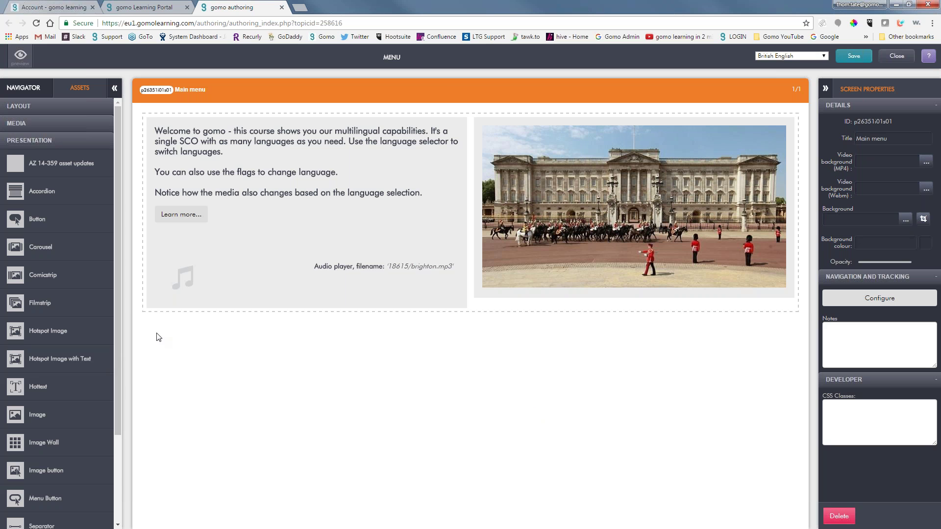
# Add a Hotspot Image below the palace photo using flags.png, then start setting its hotspots
pyautogui.moveTo(35, 333); pyautogui.dragTo(633, 309)
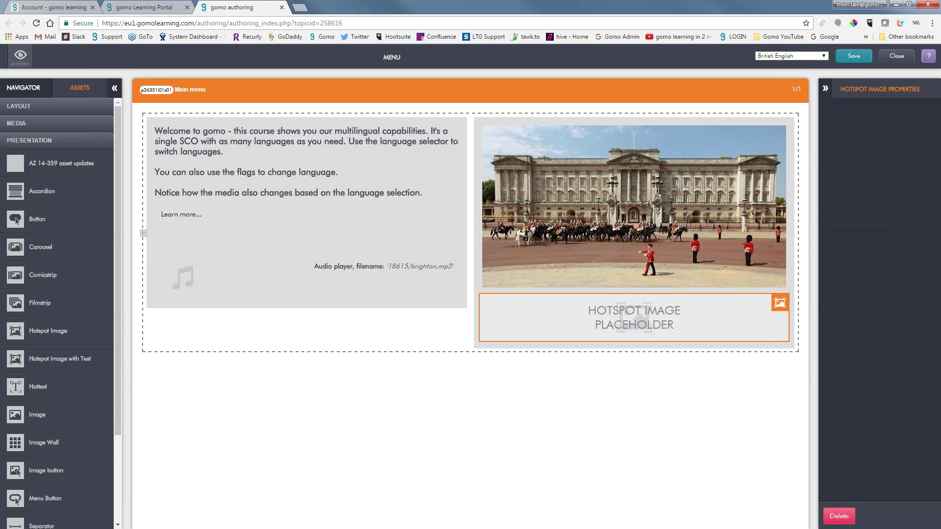
pyautogui.click(900, 181)
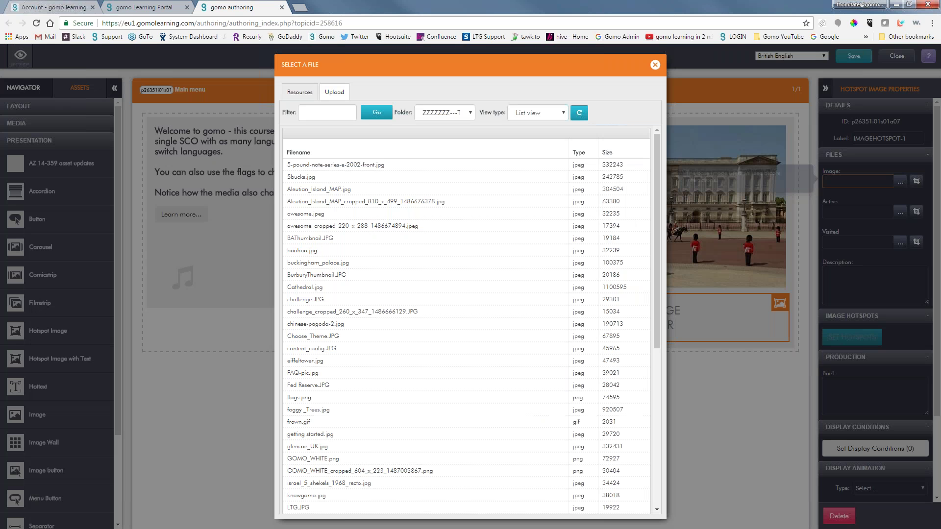
pyautogui.click(537, 112)
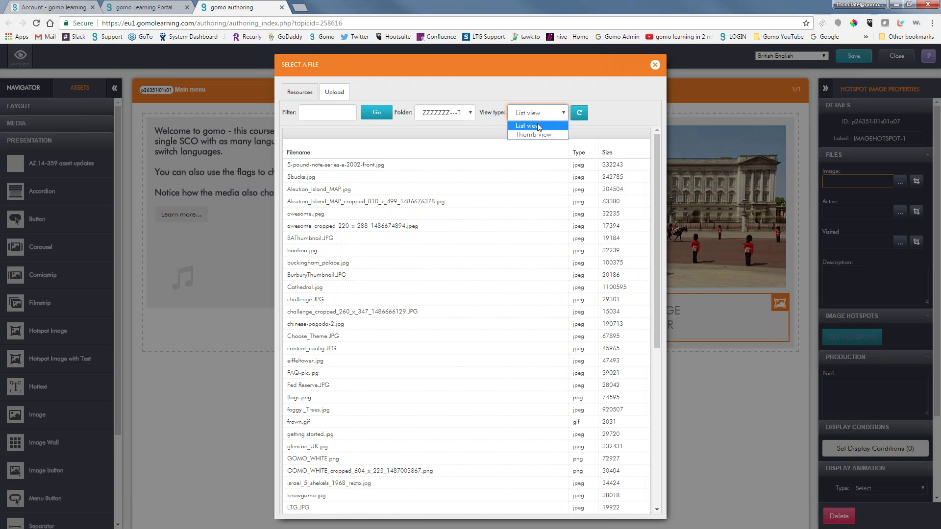
pyautogui.click(538, 133)
pyautogui.click(585, 354)
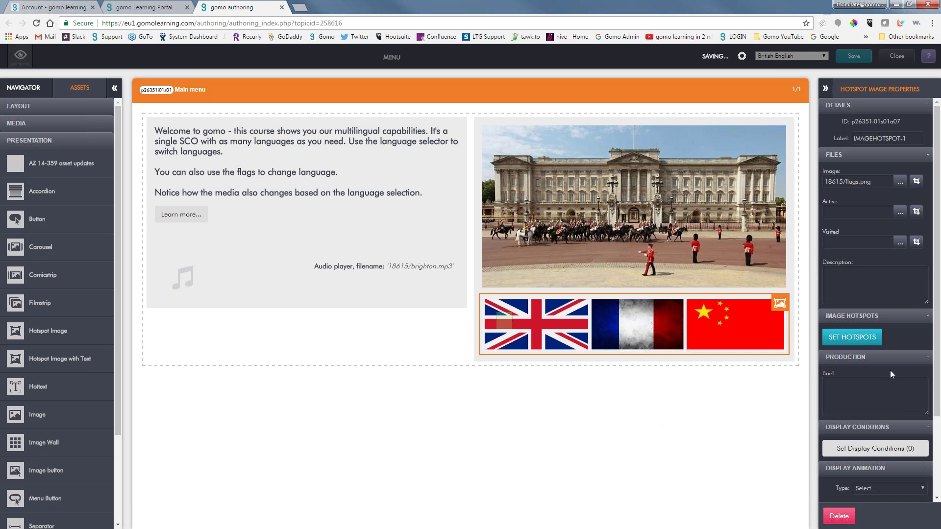
pyautogui.click(856, 340)
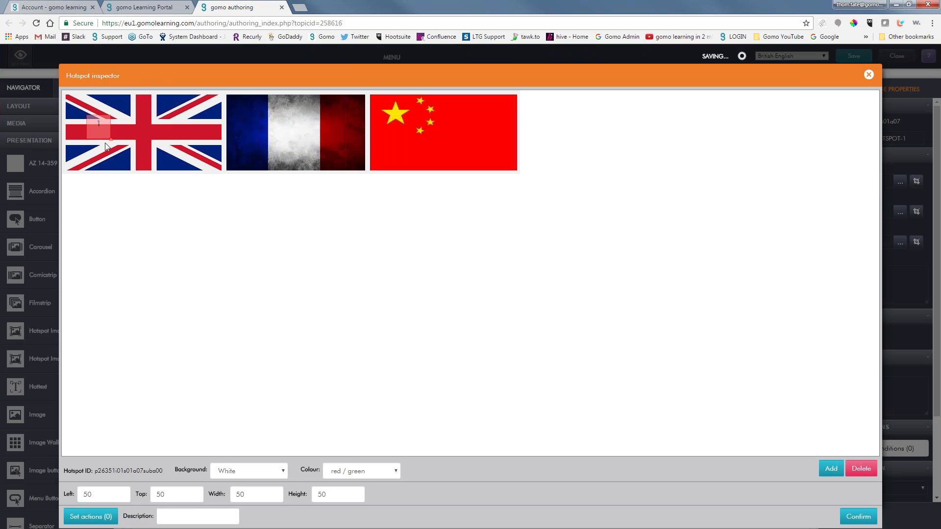
# Add two more hotspots and position hotspots 1, 2 and 3 over the UK, French and Chinese flags
pyautogui.moveTo(98, 133); pyautogui.dragTo(222, 170)
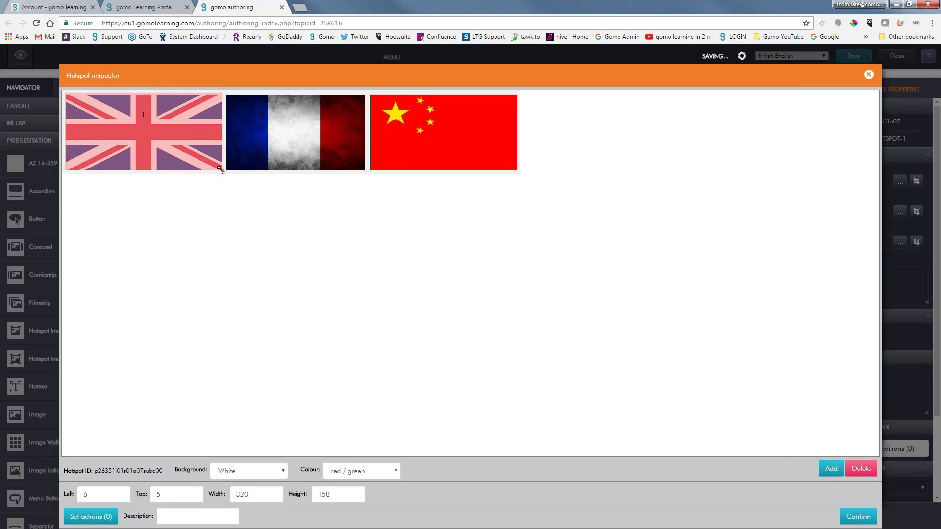
pyautogui.click(831, 468)
pyautogui.click(831, 469)
pyautogui.moveTo(291, 131); pyautogui.dragTo(525, 182)
pyautogui.moveTo(290, 131); pyautogui.dragTo(367, 174)
pyautogui.click(169, 132)
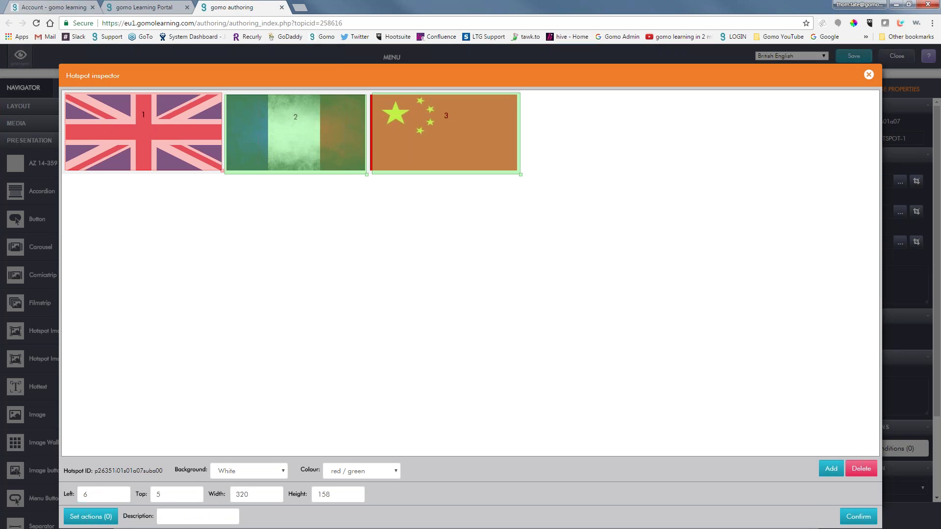
pyautogui.click(103, 518)
# Give the UK flag hotspot a Set Language action for British English
pyautogui.click(350, 241)
pyautogui.click(392, 240)
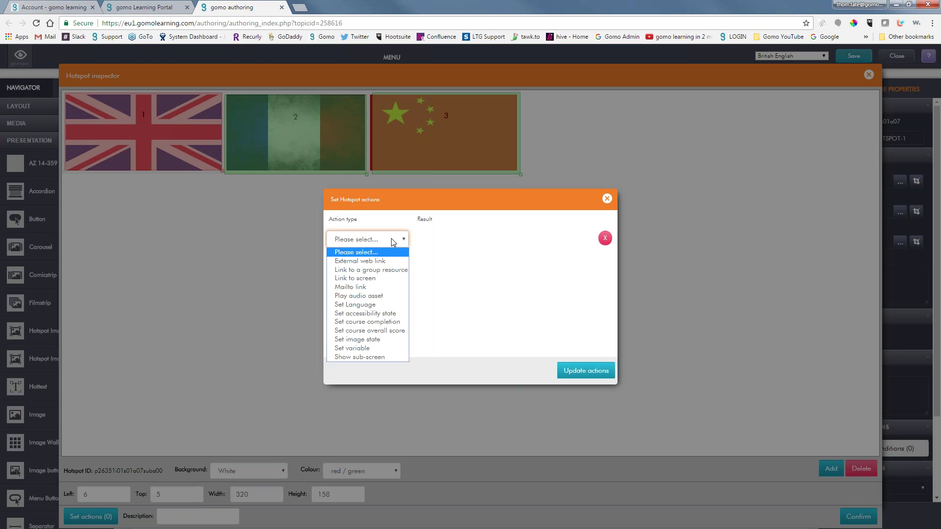
pyautogui.click(362, 296)
pyautogui.click(389, 241)
pyautogui.click(363, 295)
pyautogui.click(456, 239)
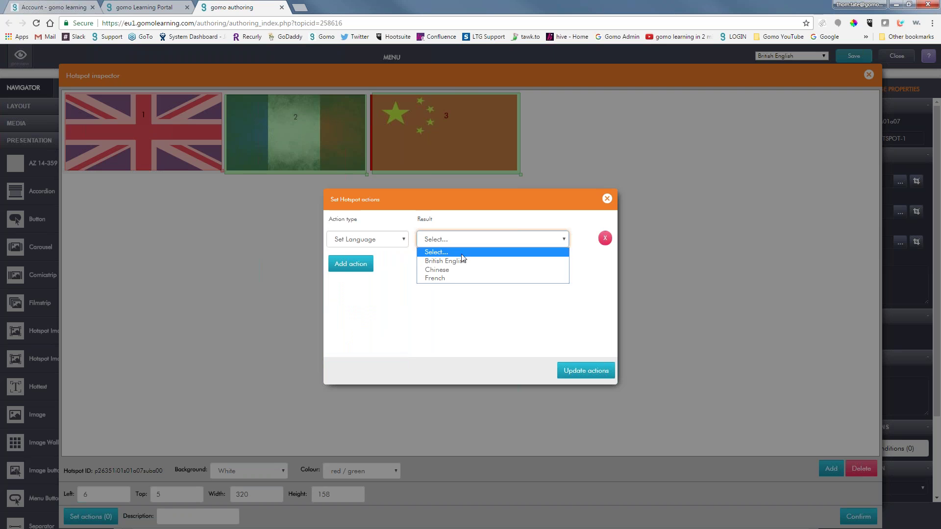
pyautogui.click(458, 262)
pyautogui.click(585, 370)
# Give the French flag hotspot a Set Language action for French
pyautogui.click(307, 142)
pyautogui.click(109, 520)
pyautogui.click(351, 241)
pyautogui.click(378, 239)
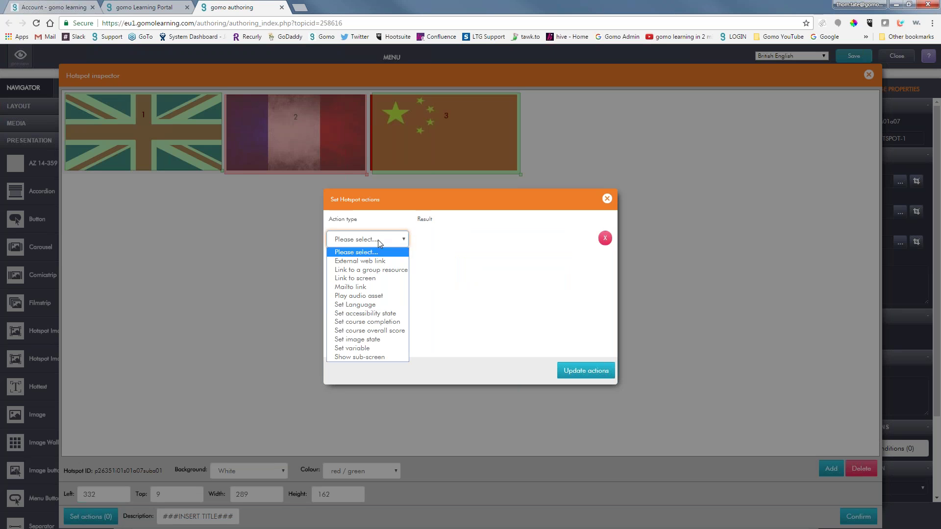
pyautogui.click(364, 305)
pyautogui.click(434, 242)
pyautogui.click(443, 282)
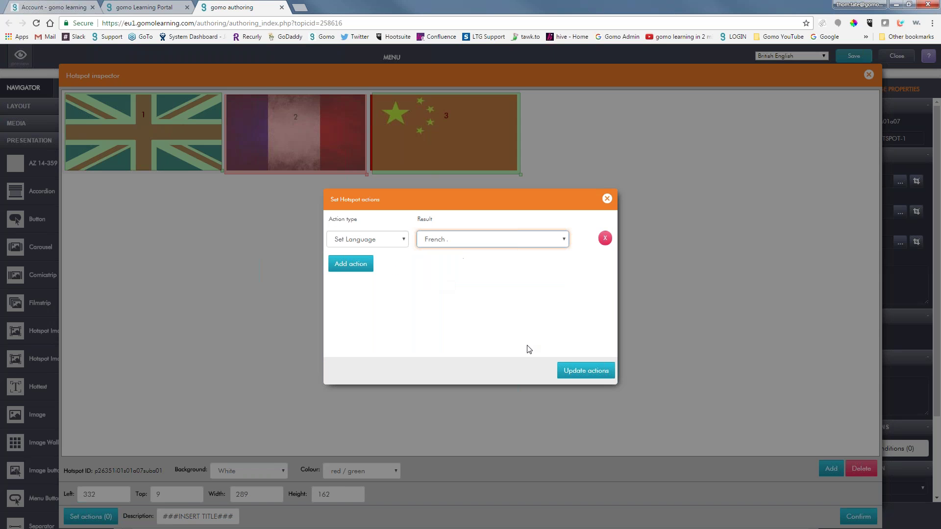
pyautogui.click(584, 373)
# Give the Chinese flag hotspot a Set Language action for Chinese and confirm the hotspot setup
pyautogui.click(429, 147)
pyautogui.click(91, 517)
pyautogui.click(351, 241)
pyautogui.click(378, 239)
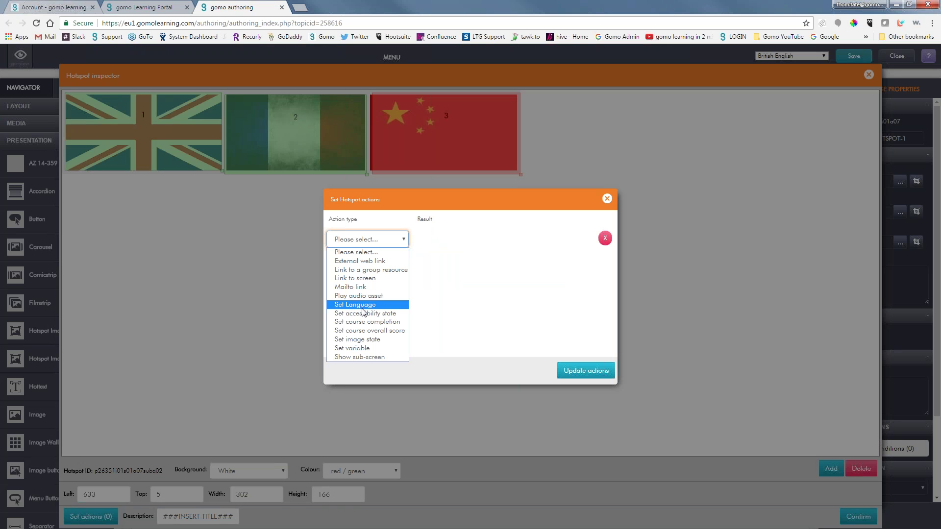
pyautogui.click(364, 305)
pyautogui.click(443, 240)
pyautogui.click(435, 269)
pyautogui.click(586, 370)
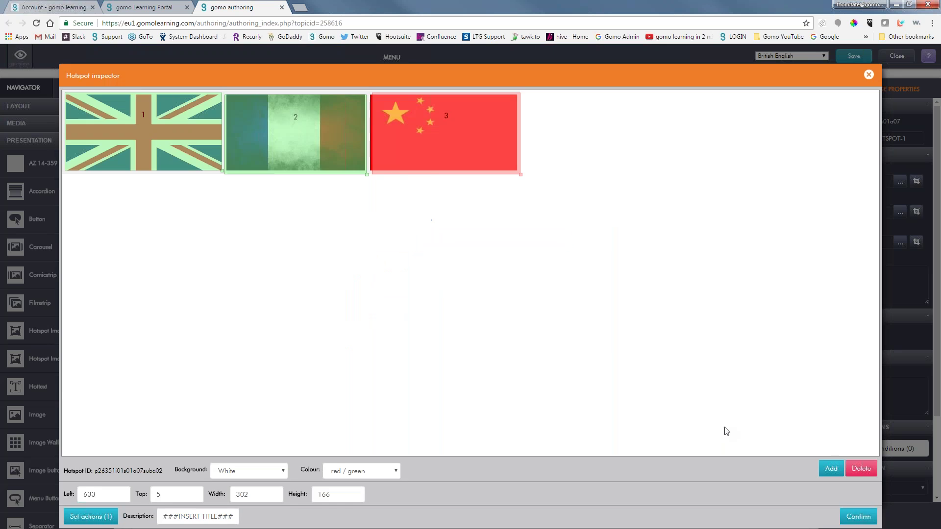
pyautogui.click(857, 516)
pyautogui.click(377, 348)
# Save the menu screen with Ctrl+S and bring up the Multi demo project's Actions list in the portal
pyautogui.hotkey('ctrl', 's')
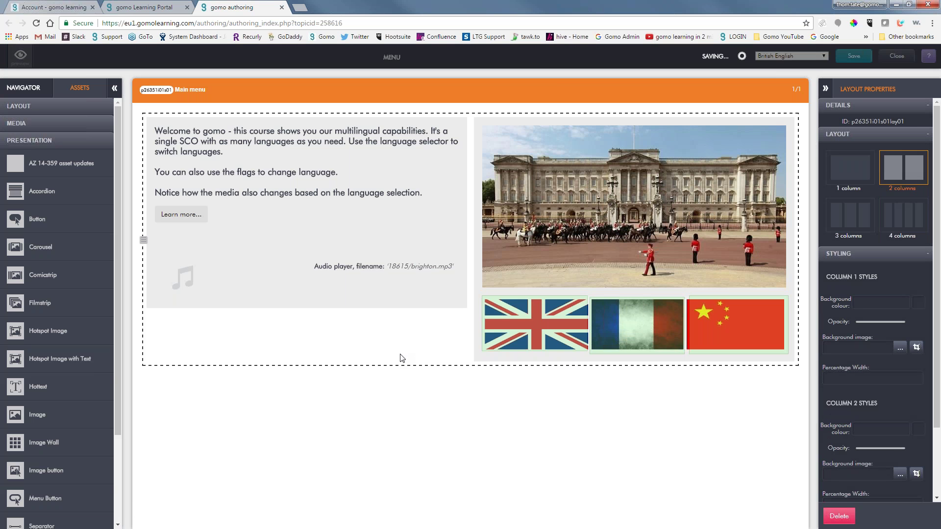
pyautogui.click(148, 8)
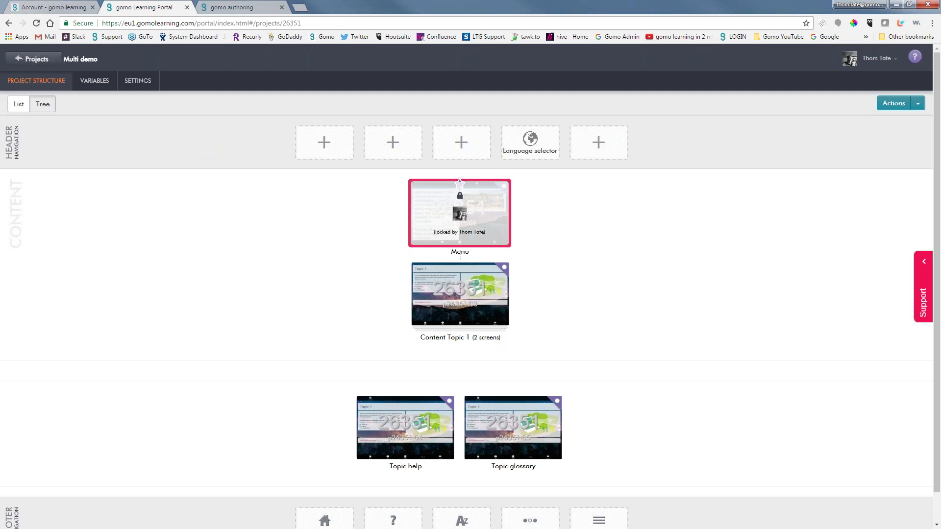
pyautogui.click(919, 104)
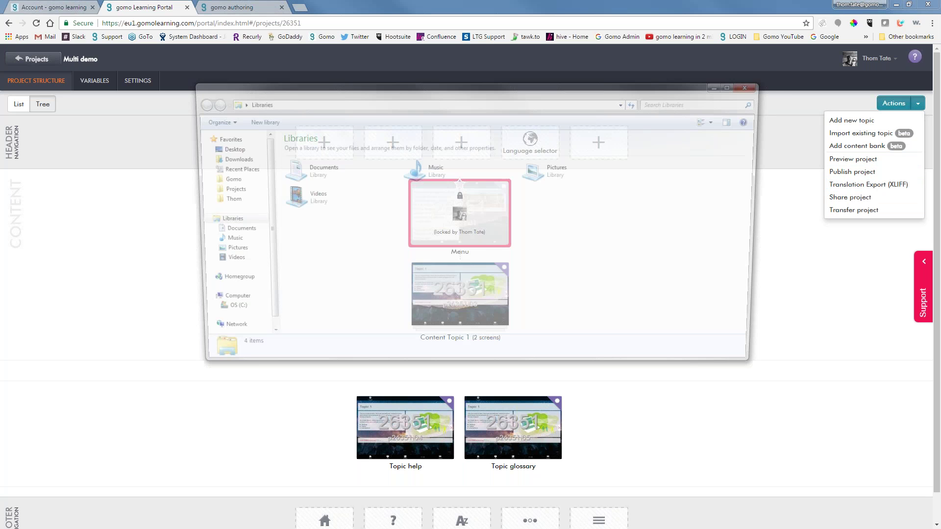
# Browse to Gomo > XLIFF Example and open p24790_en_GB_to_ALL_LANGUAGES.zip
pyautogui.click(221, 179)
pyautogui.click(292, 228)
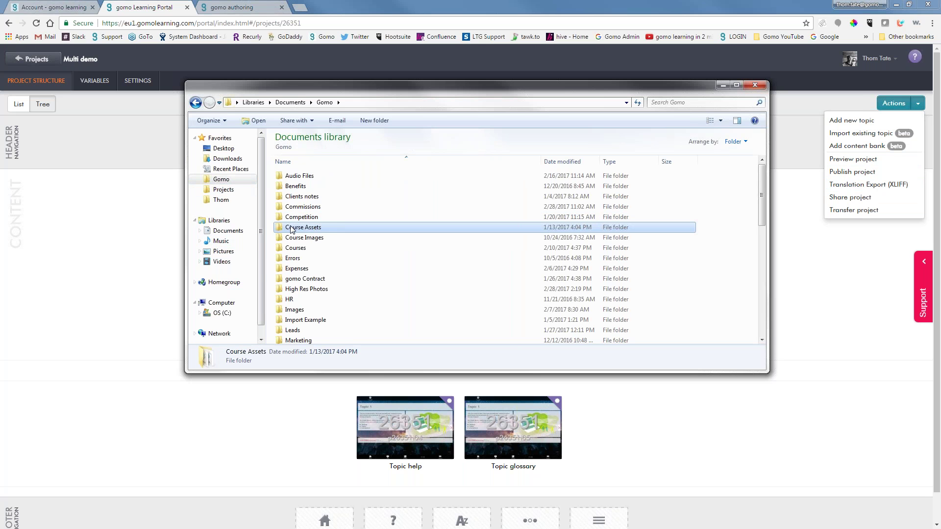
pyautogui.press('x')
pyautogui.press('Return')
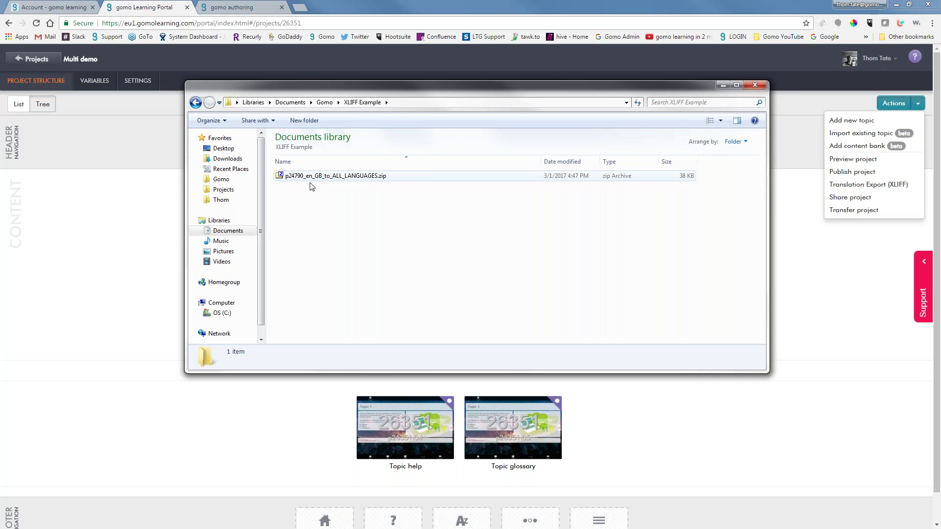
pyautogui.moveTo(338, 96); pyautogui.dragTo(382, 170)
pyautogui.doubleClick(353, 250)
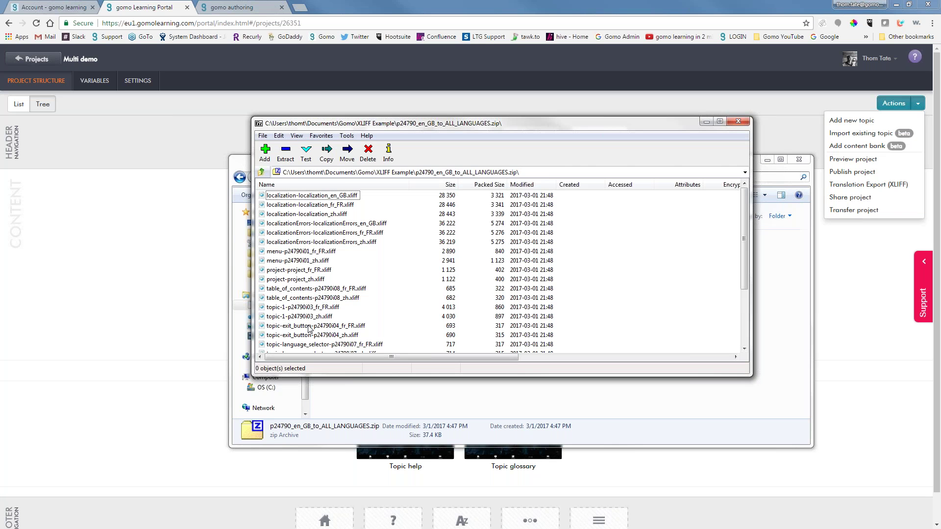
# Open menu-p24790i01_fr_FR.xliff from the 7-Zip archive listing
pyautogui.scroll(-2, 308, 327)
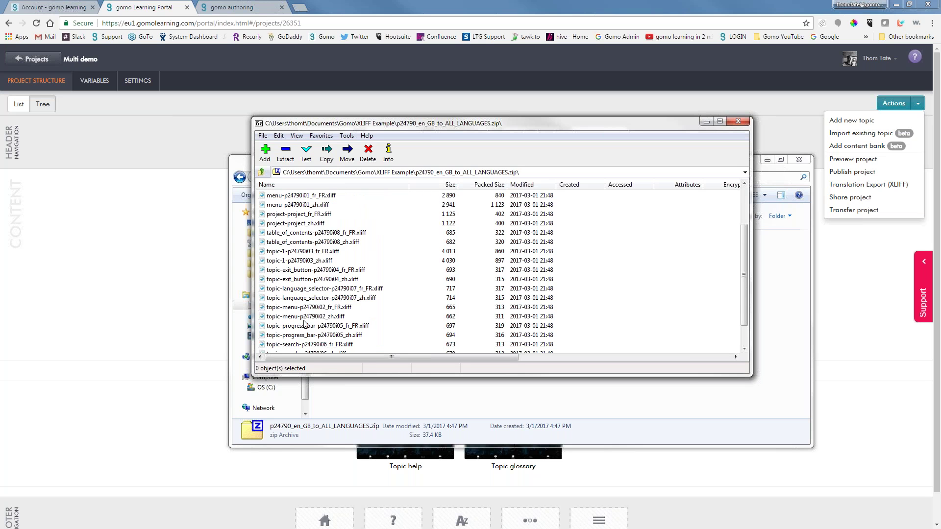
pyautogui.click(306, 309)
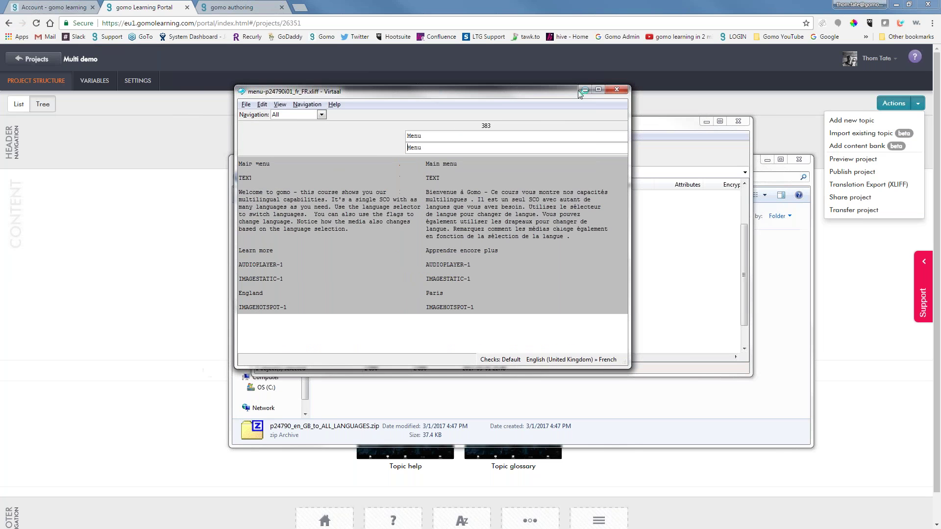
# Maximize Virtaal to review the French menu translations, then close Virtaal and the archive
pyautogui.click(598, 89)
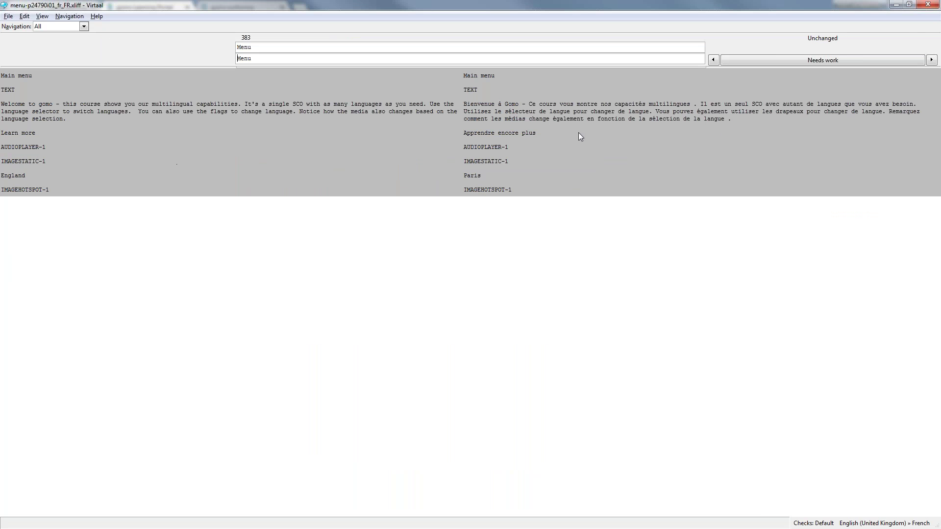
pyautogui.click(928, 5)
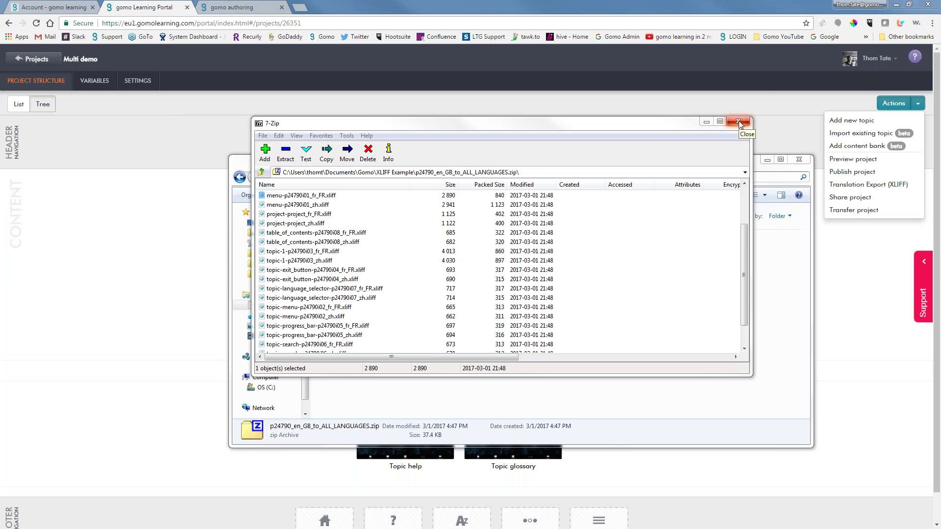
pyautogui.click(739, 120)
# Close the leftover windows and authoring page, then open the multilingual course for website project 24790
pyautogui.click(799, 160)
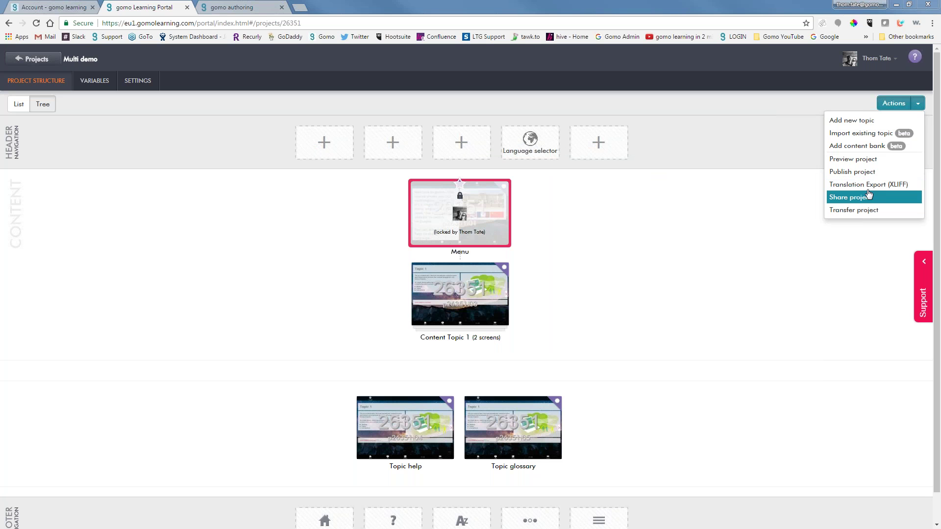
pyautogui.click(793, 211)
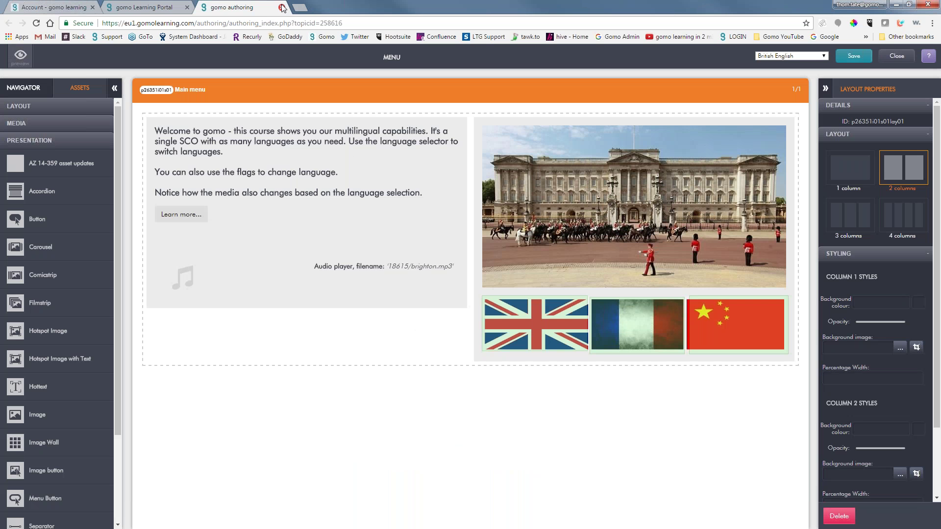
pyautogui.hotkey('ctrl', 'w')
pyautogui.click(33, 59)
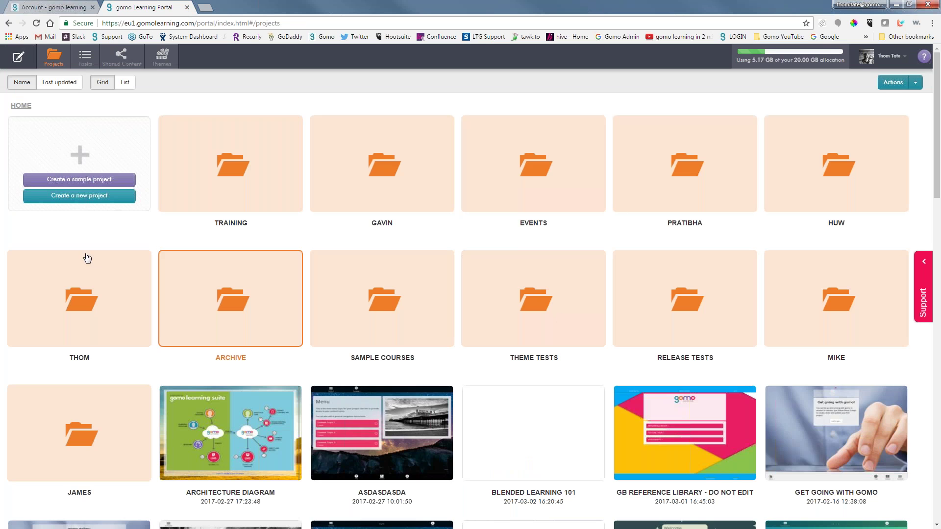
pyautogui.click(102, 275)
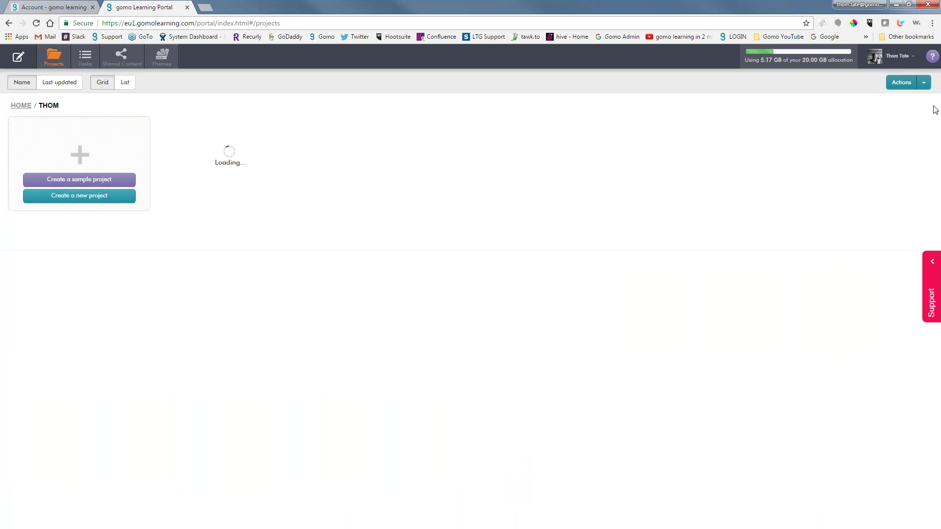
pyautogui.click(923, 83)
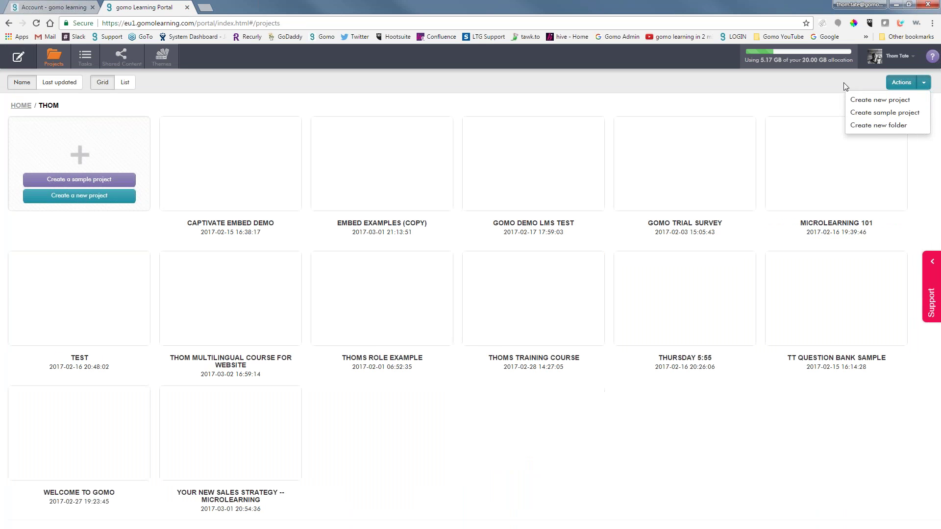
pyautogui.click(812, 88)
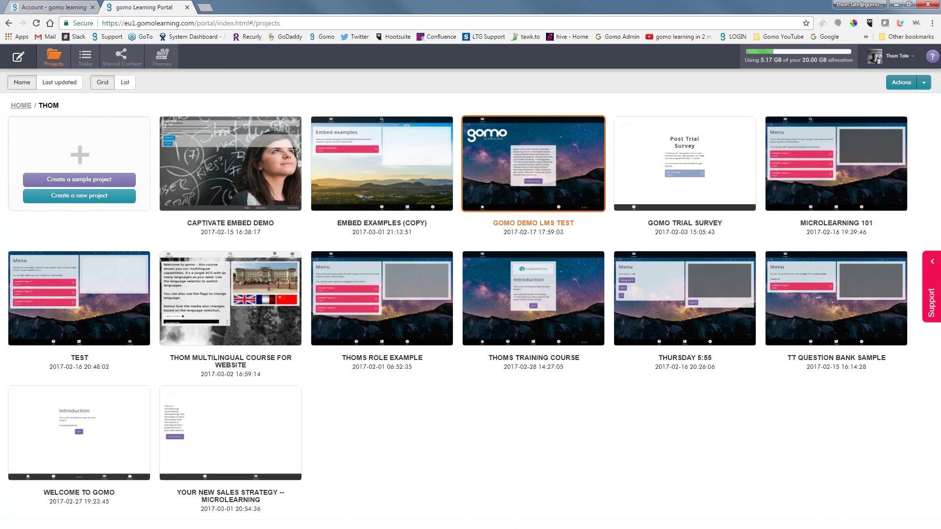
pyautogui.click(226, 302)
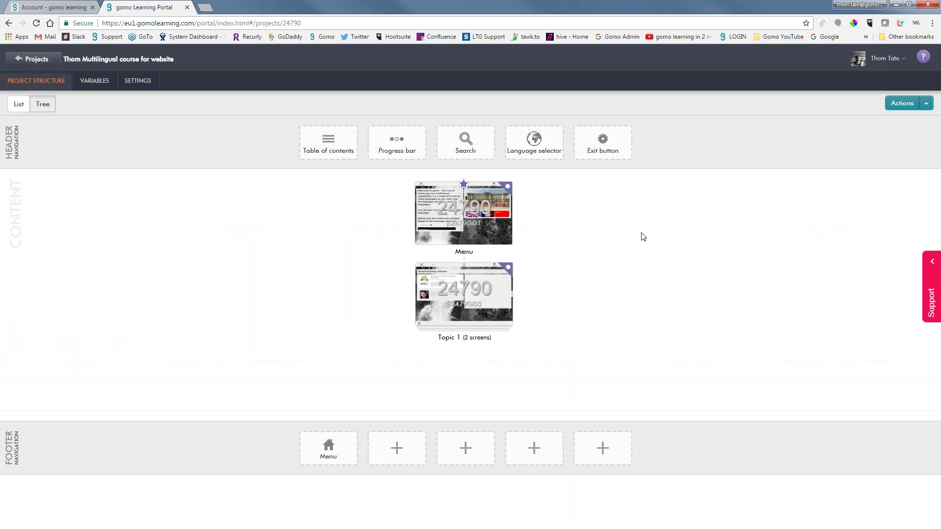
# Preview the whole multilingual course, then open its Menu screen in the authoring editor
pyautogui.click(926, 103)
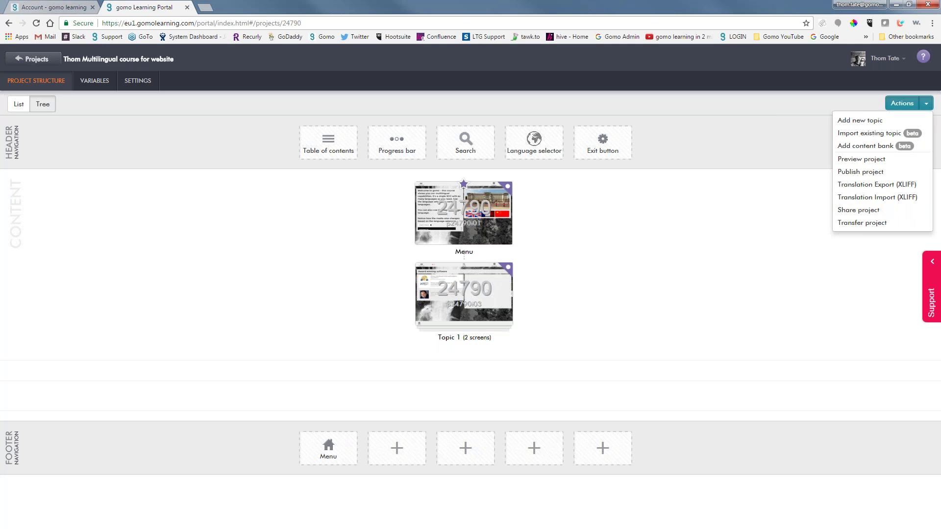
pyautogui.click(741, 316)
pyautogui.click(925, 105)
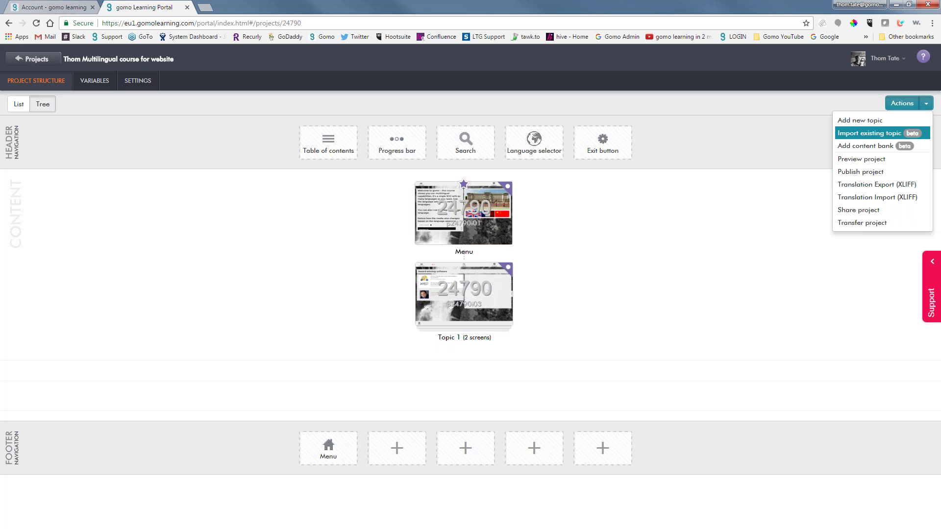
pyautogui.click(878, 159)
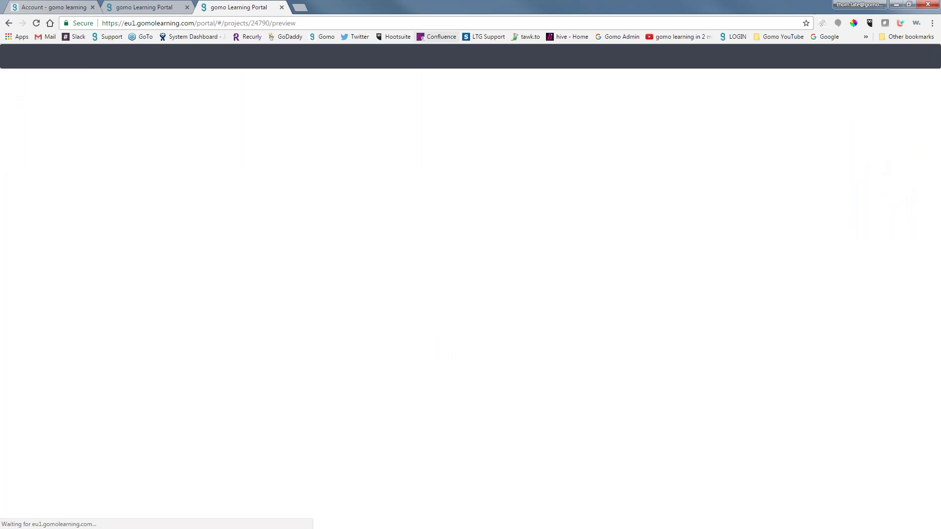
pyautogui.click(171, 8)
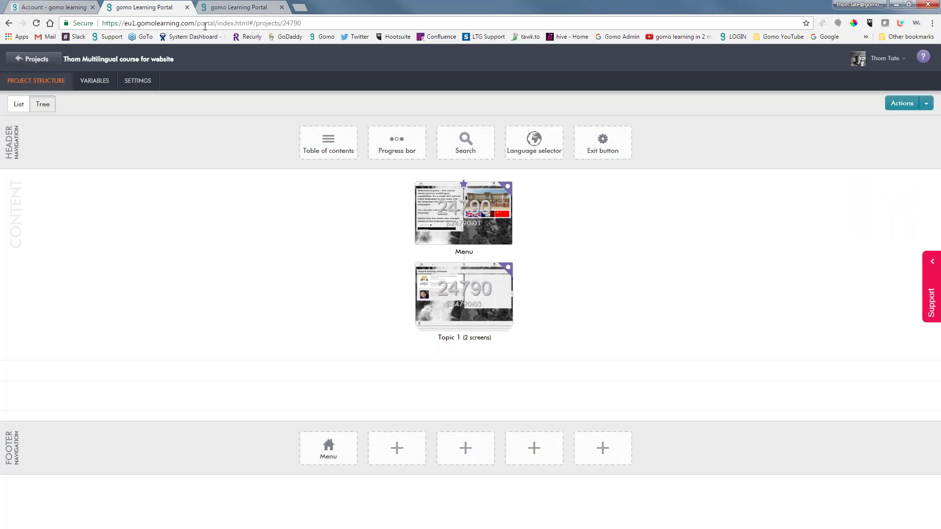
pyautogui.click(510, 228)
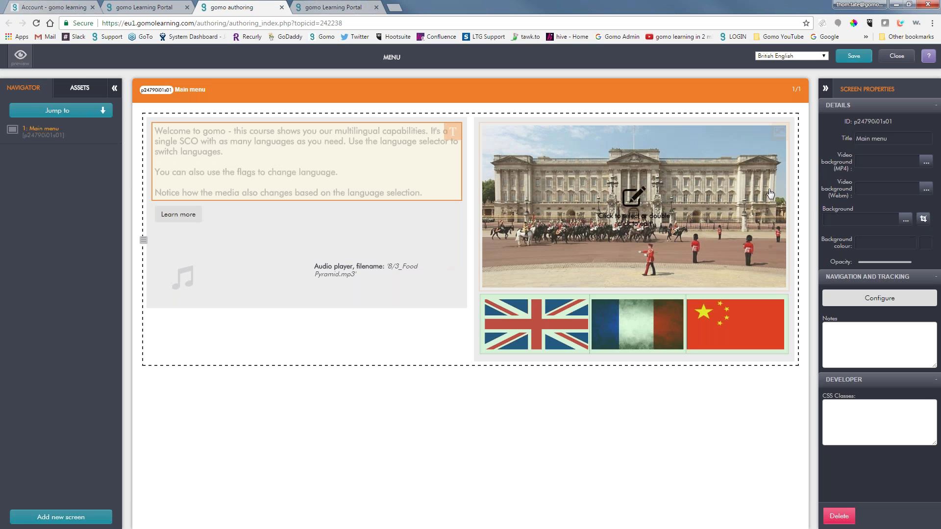
# View the Main menu screen in Chinese, then French (France), and return to the course preview
pyautogui.click(825, 55)
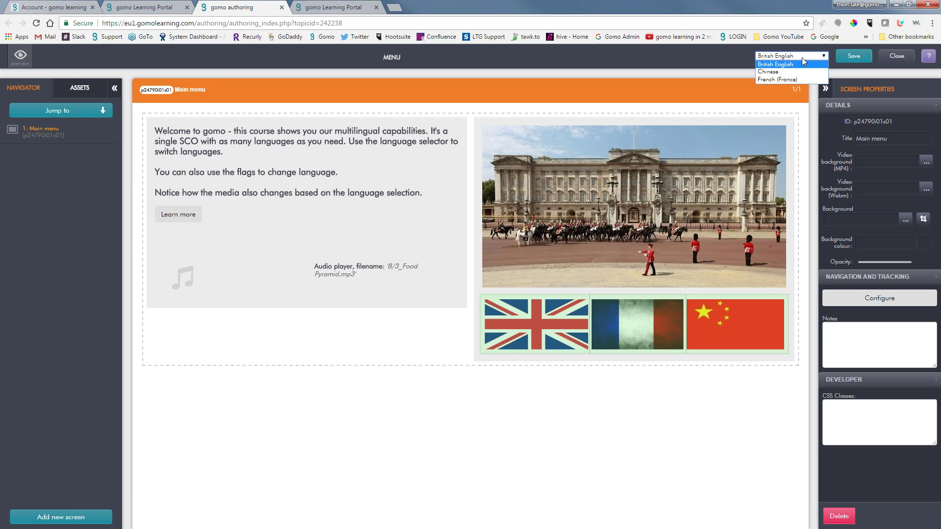
pyautogui.click(776, 72)
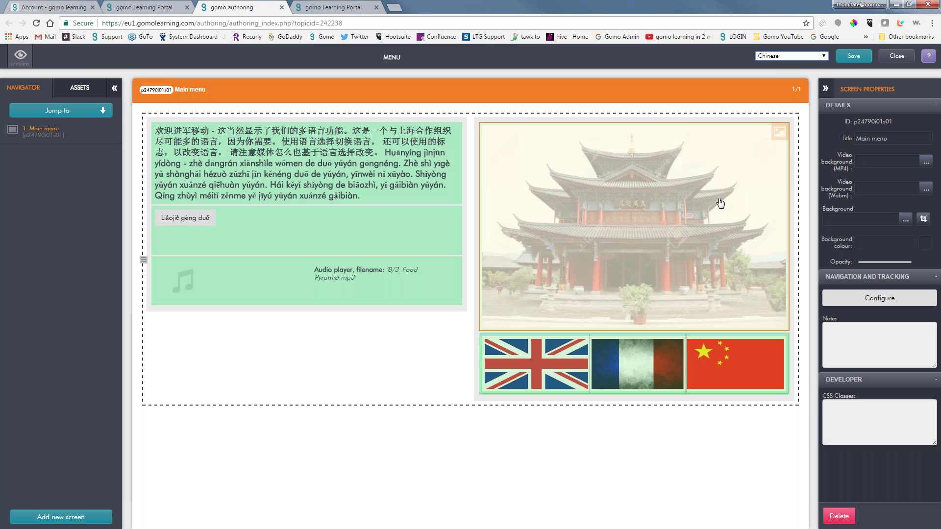
pyautogui.click(804, 56)
pyautogui.click(776, 80)
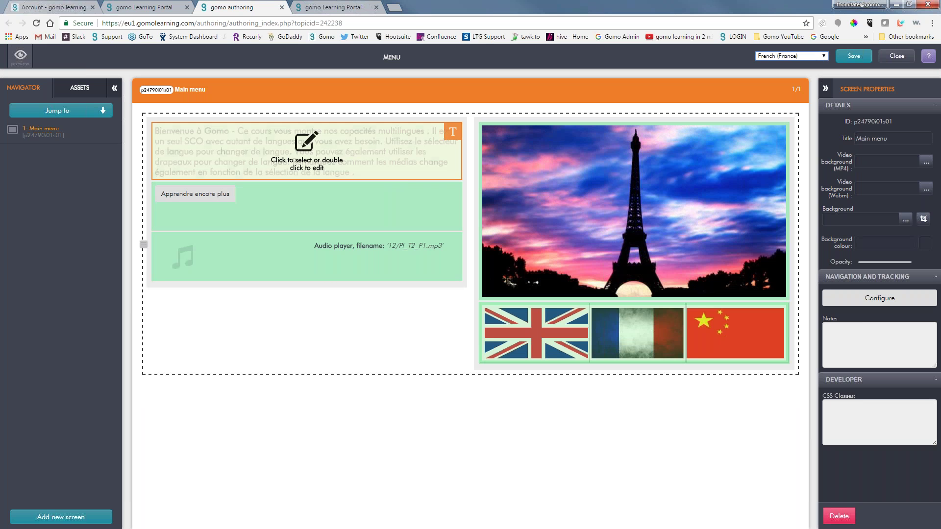
pyautogui.click(345, 10)
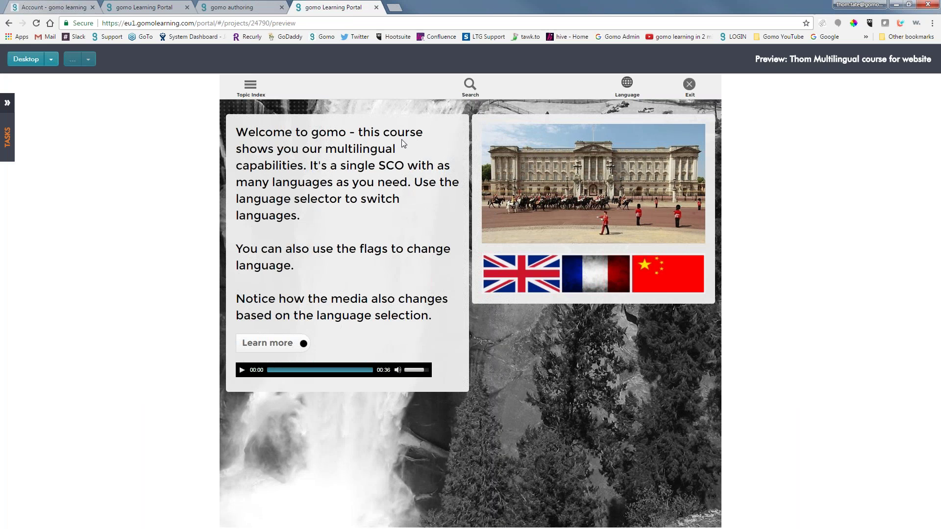
# Switch the preview's language to Chinese, French, then British English, and show it at Tablet size
pyautogui.click(627, 86)
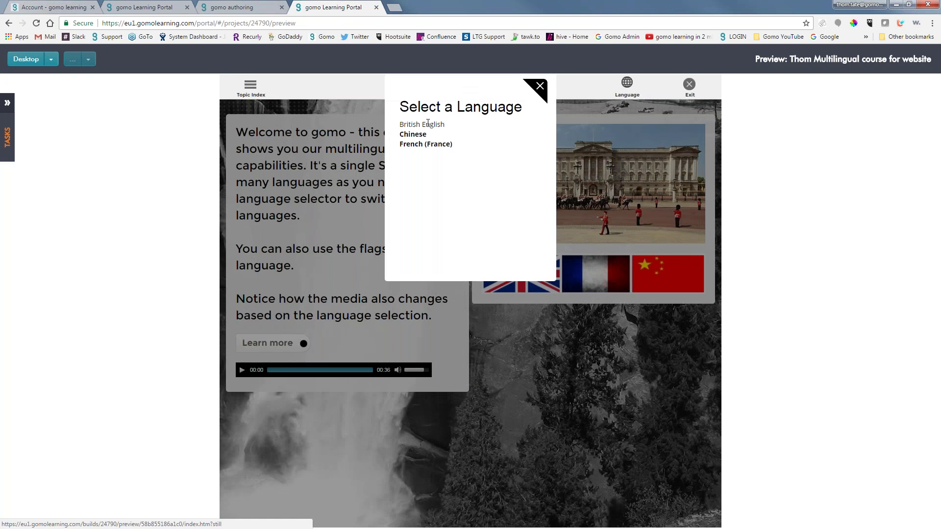
pyautogui.click(417, 134)
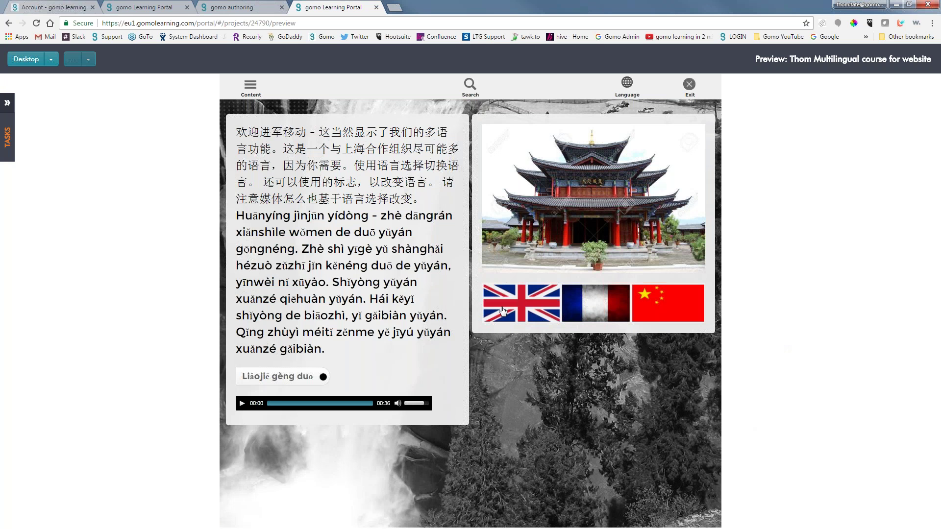
pyautogui.click(598, 303)
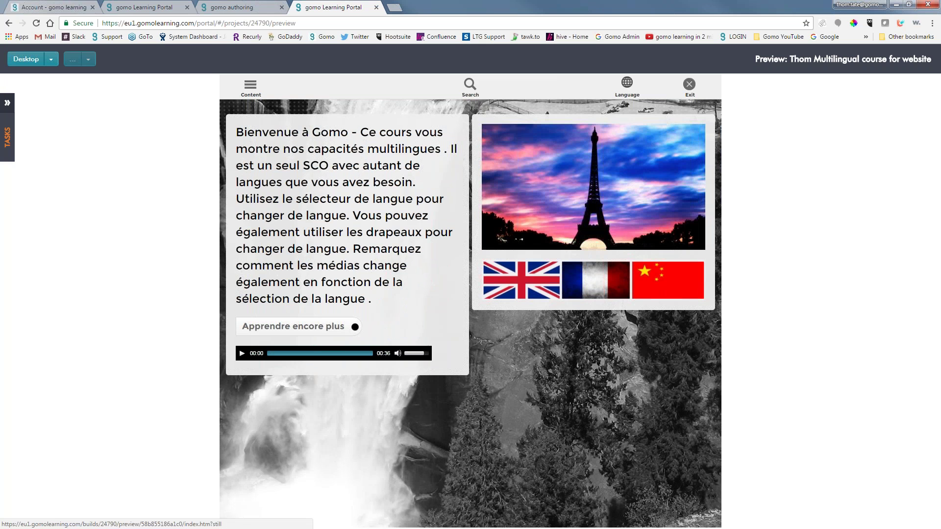
pyautogui.click(513, 280)
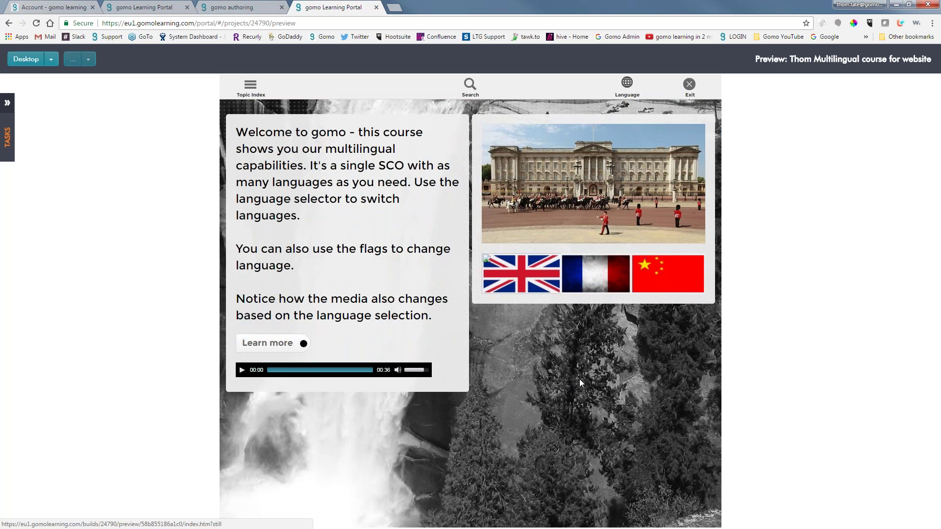
pyautogui.click(52, 63)
pyautogui.click(38, 87)
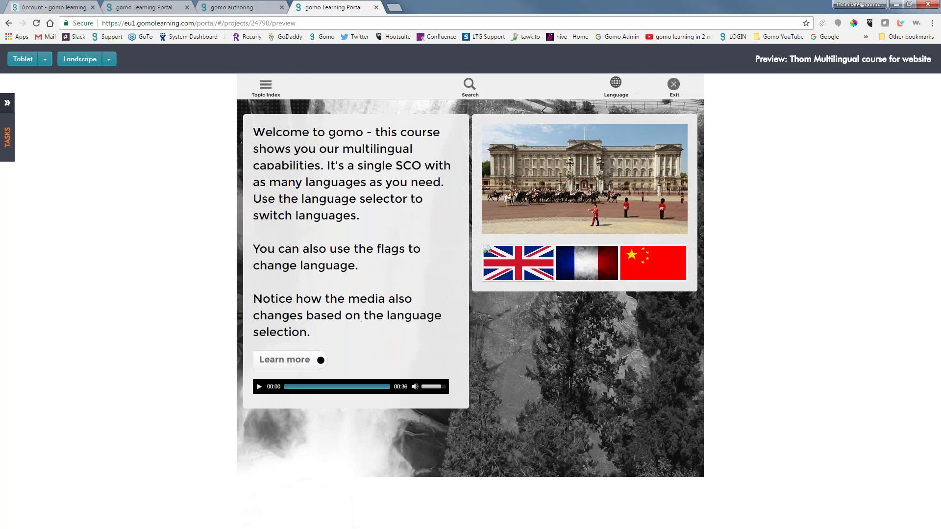
# Show the preview at Smartphone size and switch the course to Chinese with its flag
pyautogui.click(44, 63)
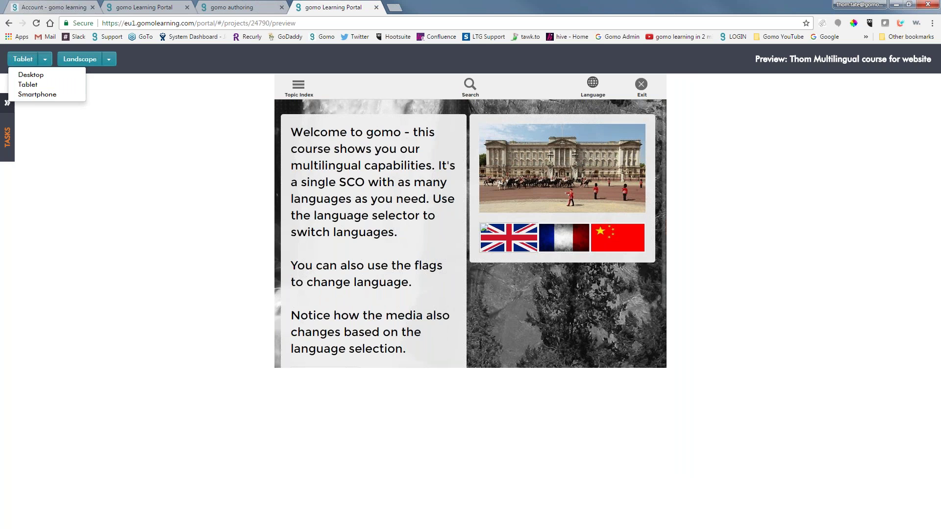
pyautogui.click(37, 94)
pyautogui.scroll(-4, 512, 218)
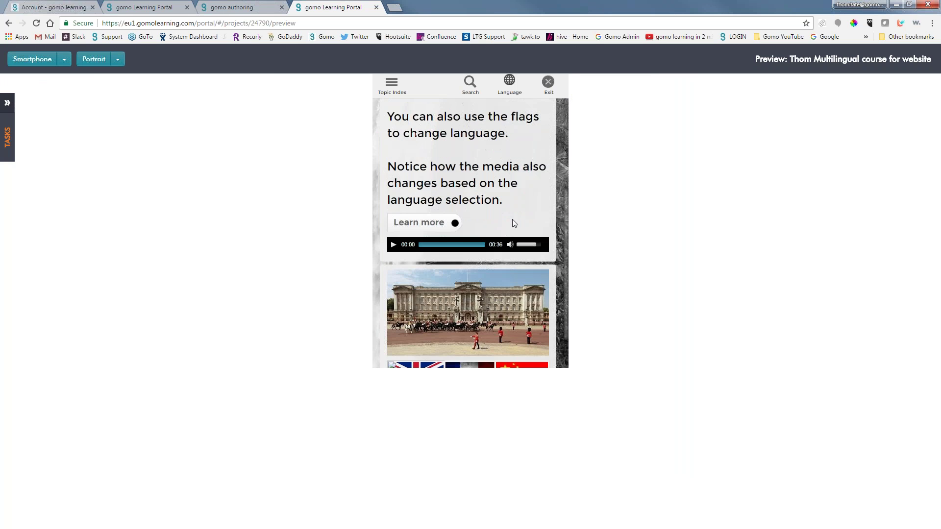
pyautogui.scroll(3, 513, 219)
pyautogui.scroll(-3, 513, 223)
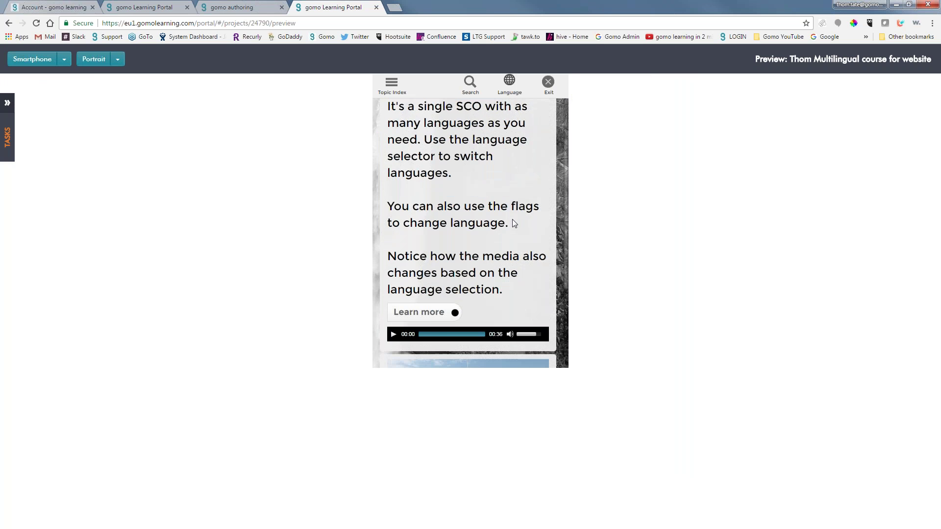
pyautogui.click(509, 325)
# Return the preview to the Desktop device size
pyautogui.scroll(5, 498, 305)
pyautogui.click(64, 59)
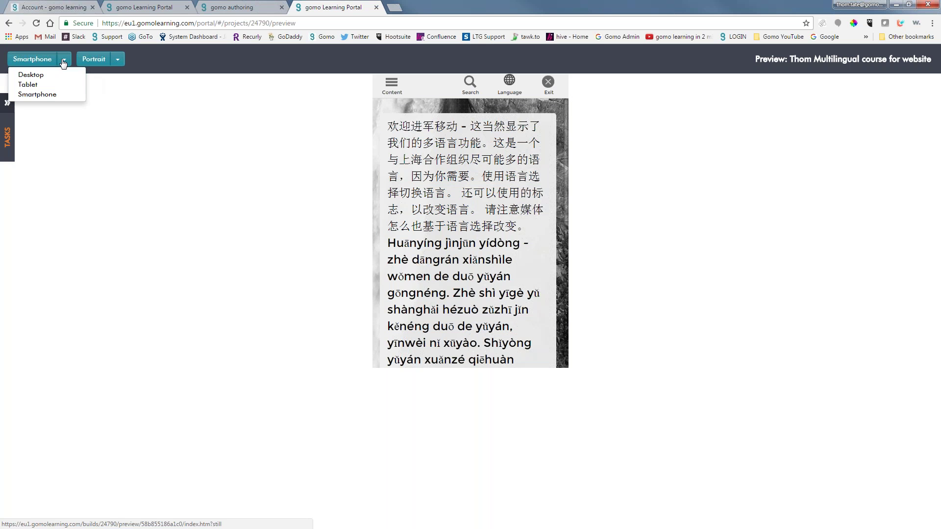
pyautogui.click(31, 75)
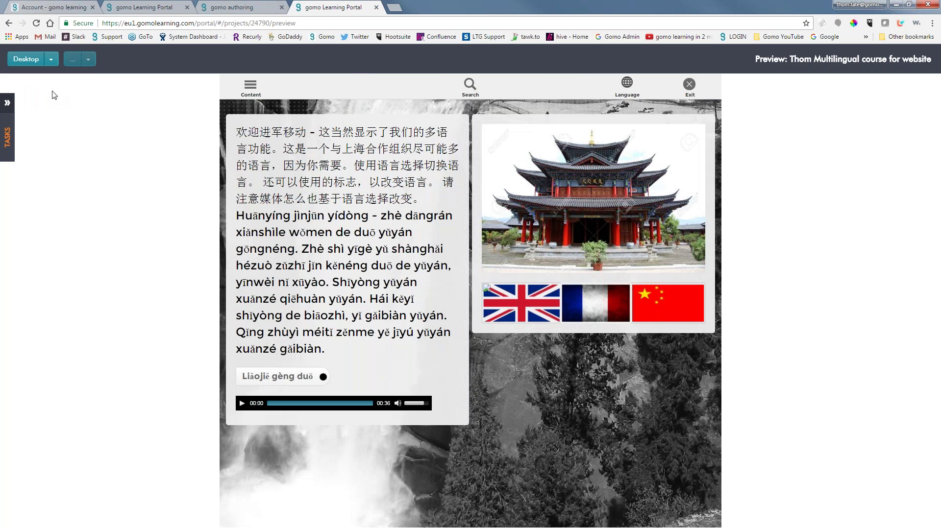